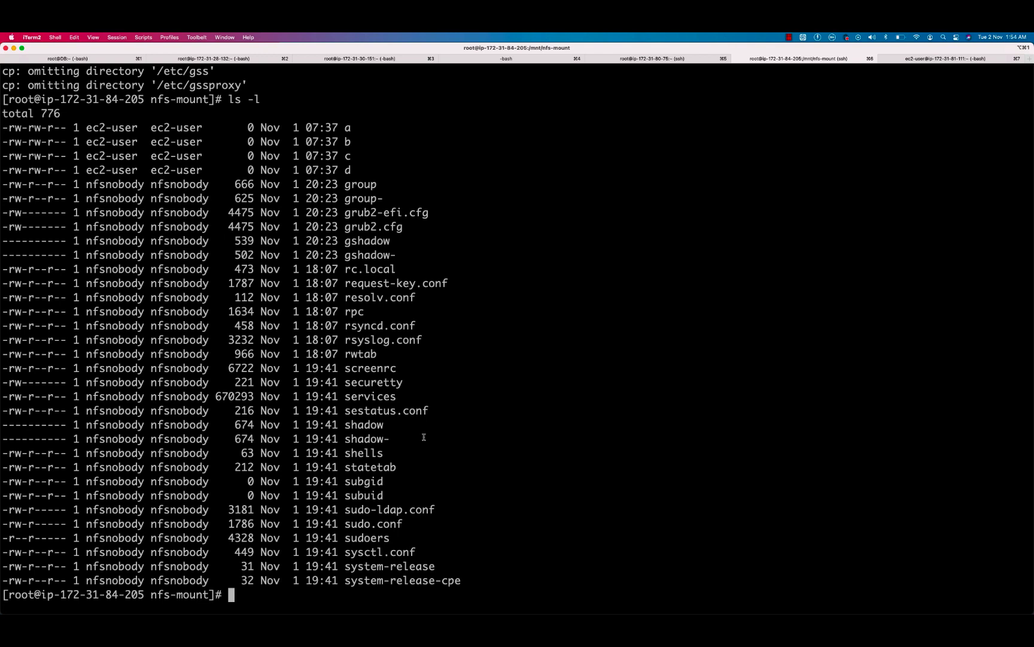
- Unmount /mnt/nfs-mount from its parent directory and list the mounted file systems
{"action": "type", "text": "cd .."}
{"action": "key", "text": "Return"}
{"action": "type", "text": "umount"}
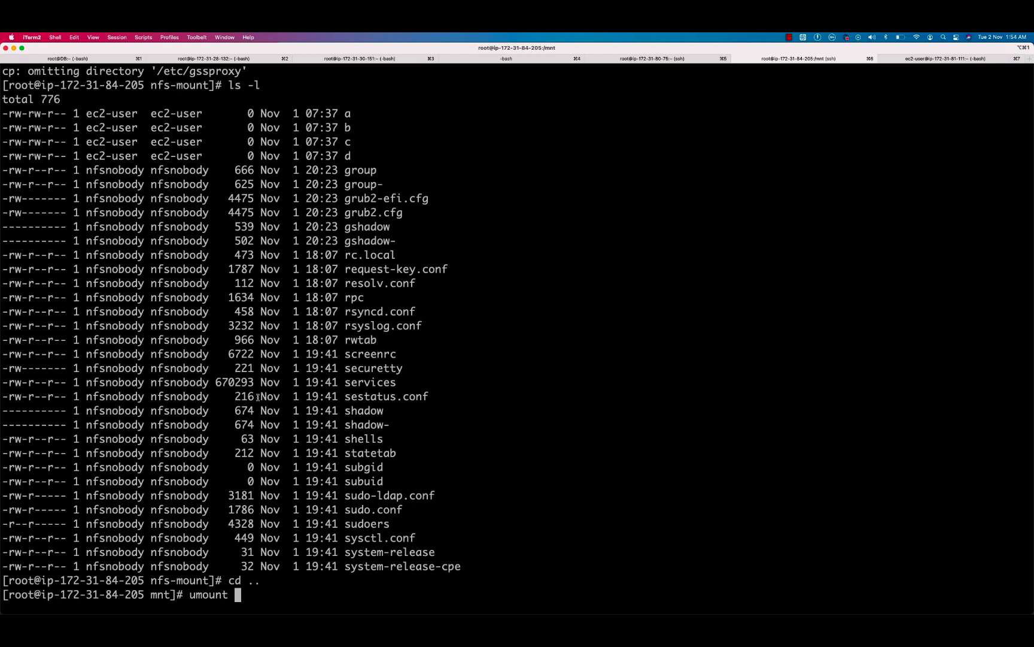
{"action": "scroll", "coordinate": [266, 392], "scroll_direction": "up", "scroll_amount": 4}
{"action": "scroll", "coordinate": [219, 242], "scroll_direction": "up", "scroll_amount": 5}
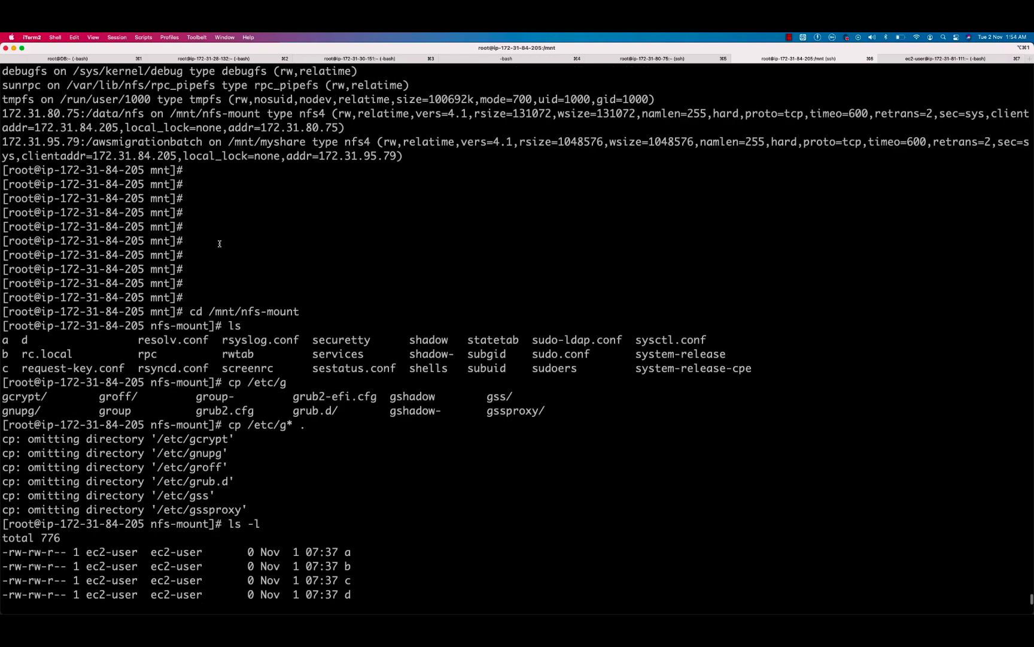
{"action": "scroll", "coordinate": [219, 242], "scroll_direction": "down", "scroll_amount": 10}
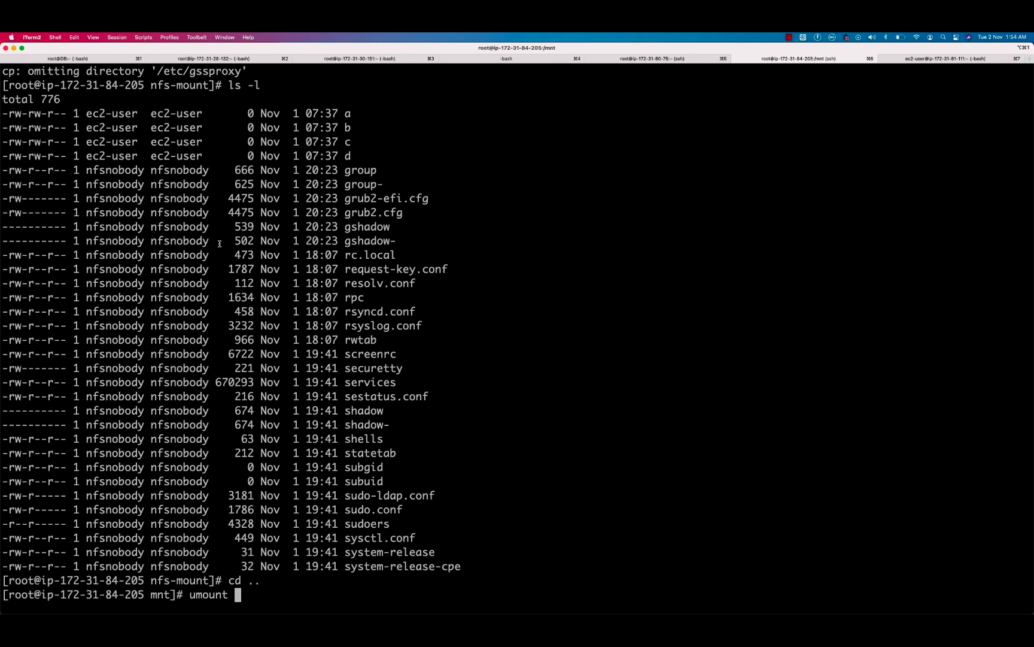
{"action": "type", "text": "/mnt/nfs"}
{"action": "key", "text": "Tab"}
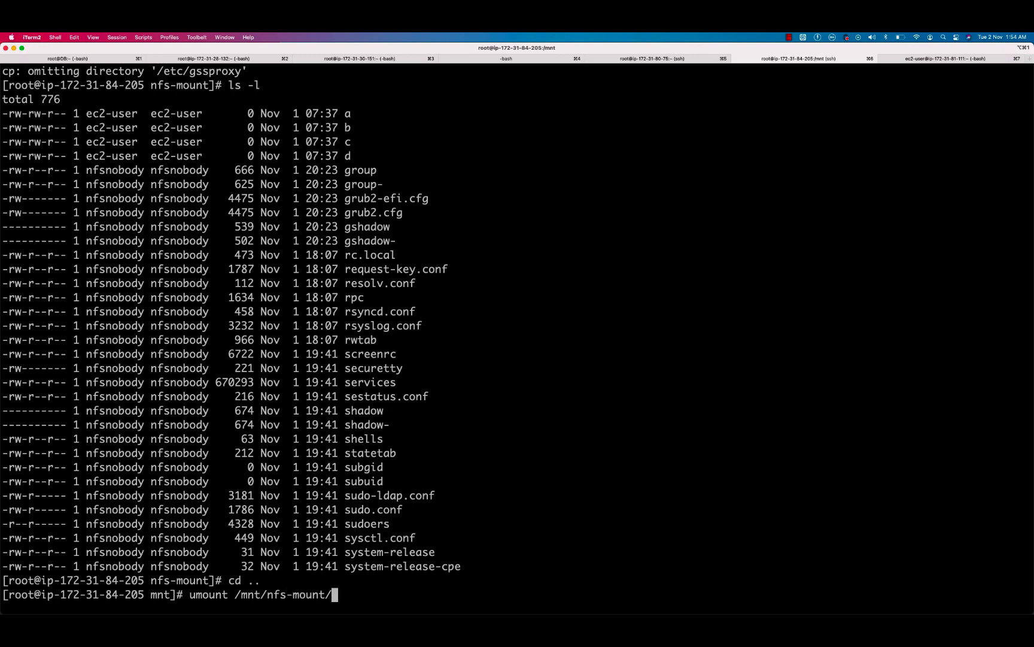
{"action": "key", "text": "Return"}
{"action": "key", "text": "Return"}
{"action": "key", "text": "Return"}
{"action": "key", "text": "Return"}
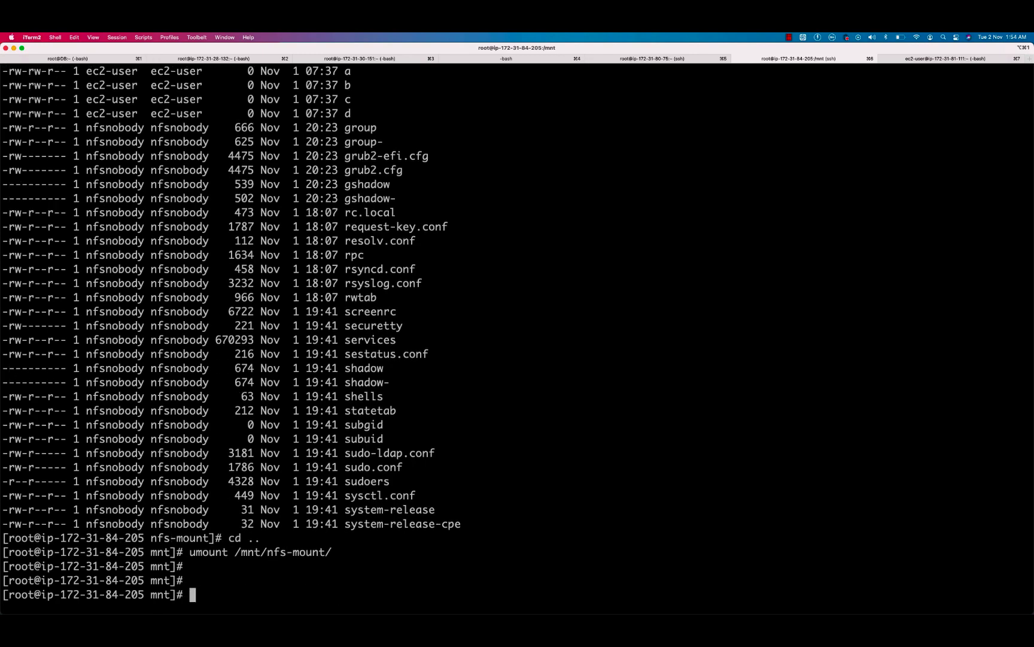
{"action": "type", "text": "mount"}
{"action": "key", "text": "Return"}
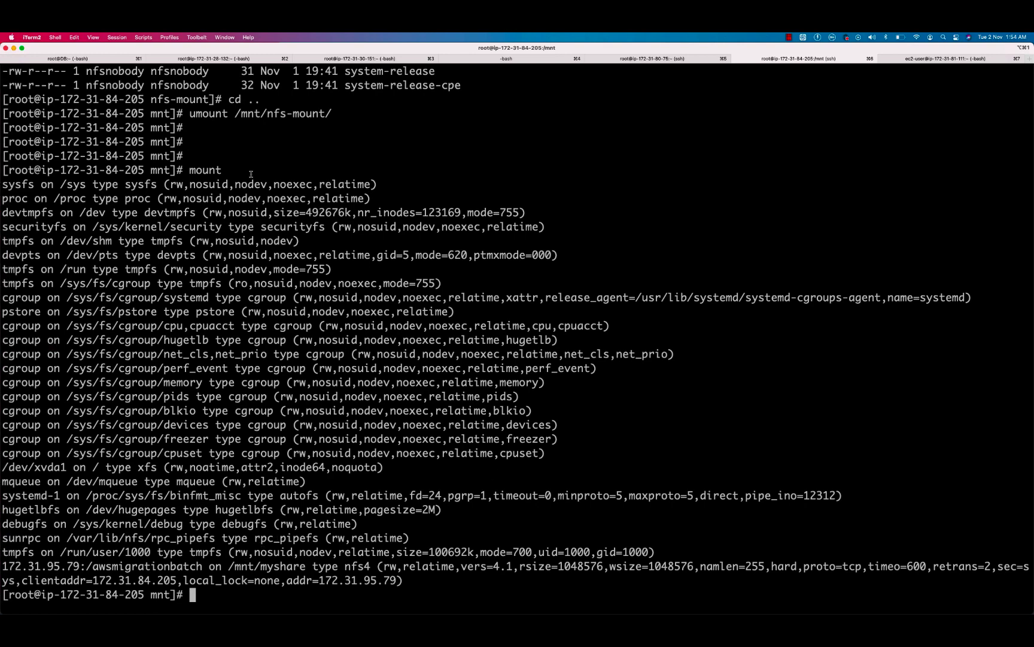
{"action": "left_click", "coordinate": [545, 60]}
{"action": "left_click", "coordinate": [697, 59]}
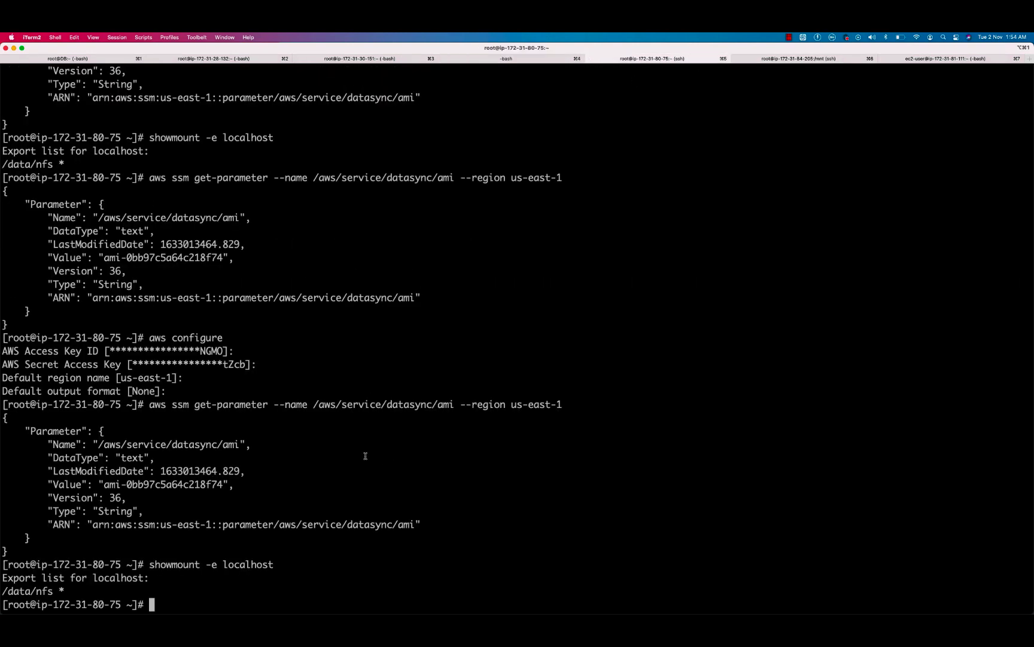
{"action": "key", "text": "Return"}
{"action": "key", "text": "Return"}
{"action": "key", "text": "Return"}
{"action": "key", "text": "Return"}
{"action": "key", "text": "Return"}
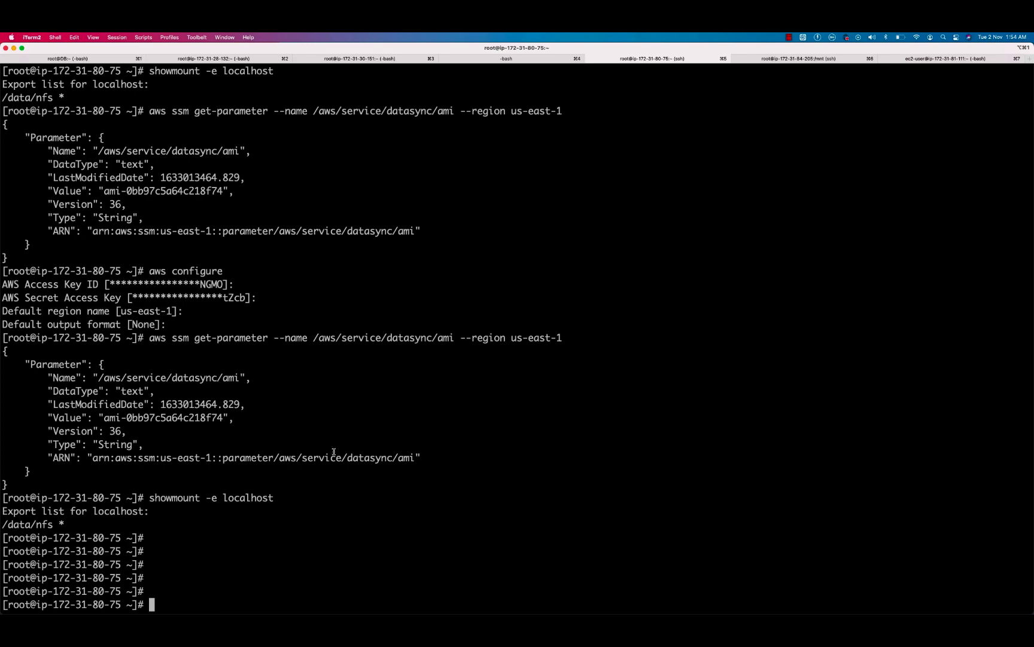
- Switch to PowerPoint and delete the connector between the Application Server and the NFS cylinder on the File Storage Gateway slide
{"action": "key", "text": "super+Tab"}
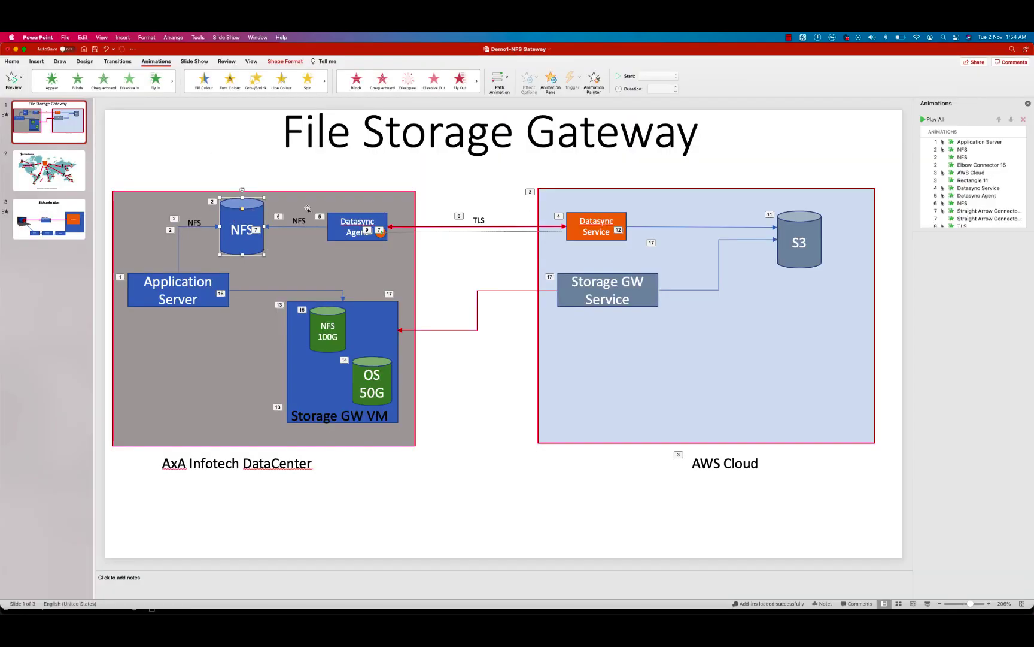
{"action": "left_click", "coordinate": [159, 298]}
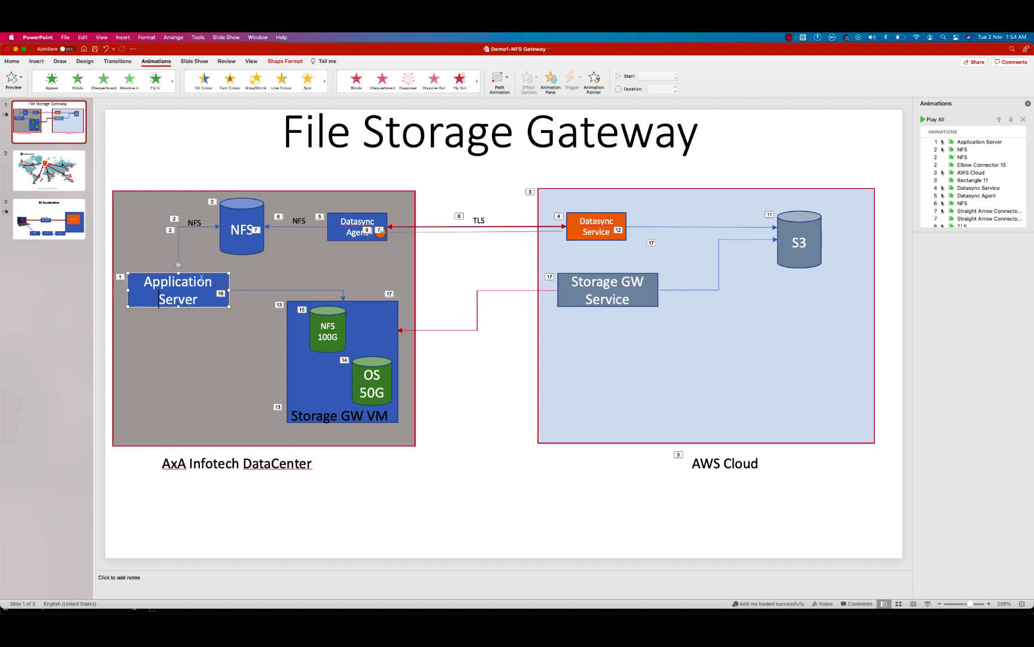
{"action": "left_click", "coordinate": [203, 226]}
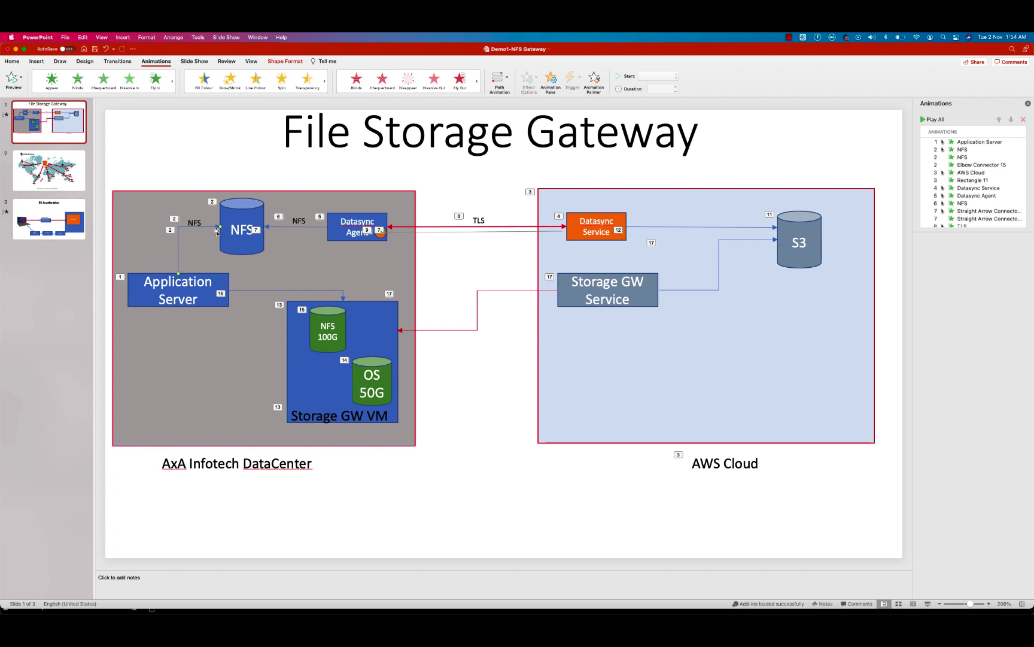
{"action": "key", "text": "Delete"}
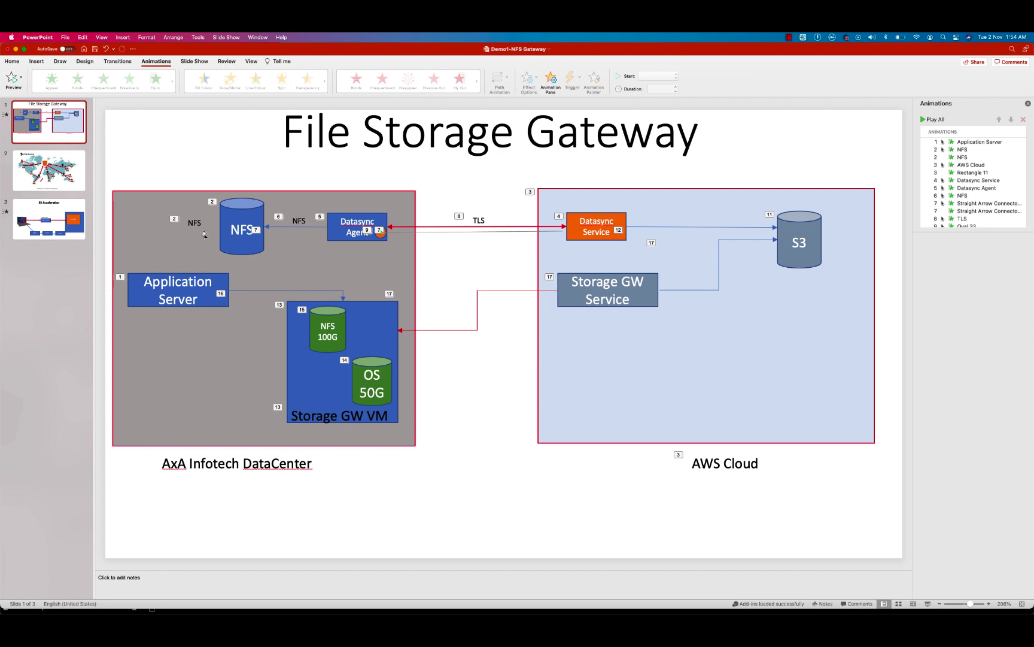
{"action": "left_click", "coordinate": [242, 209]}
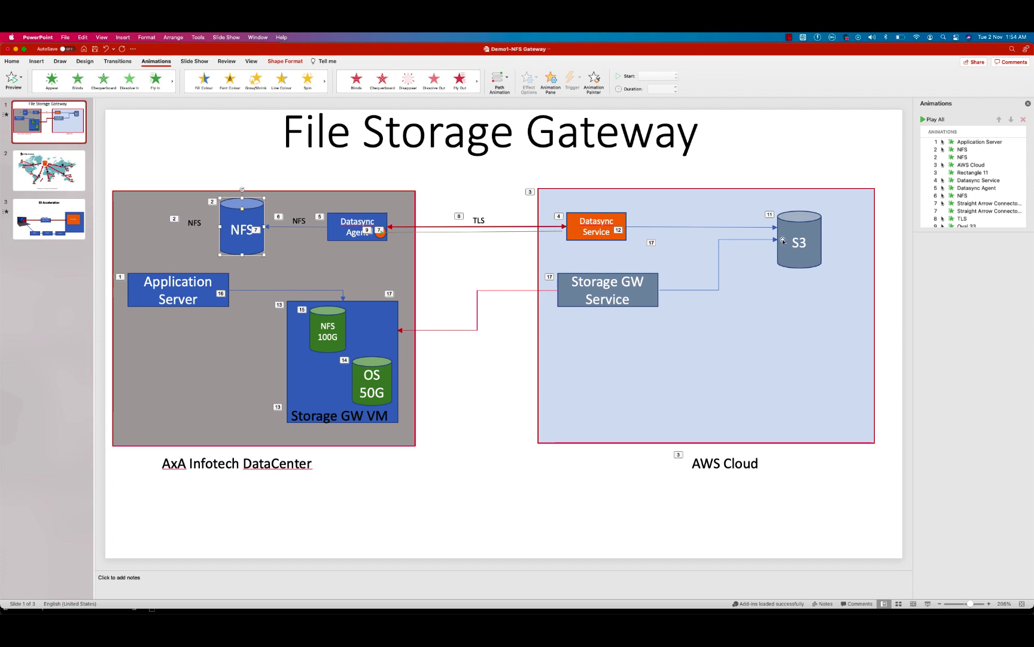
{"action": "left_click", "coordinate": [807, 226]}
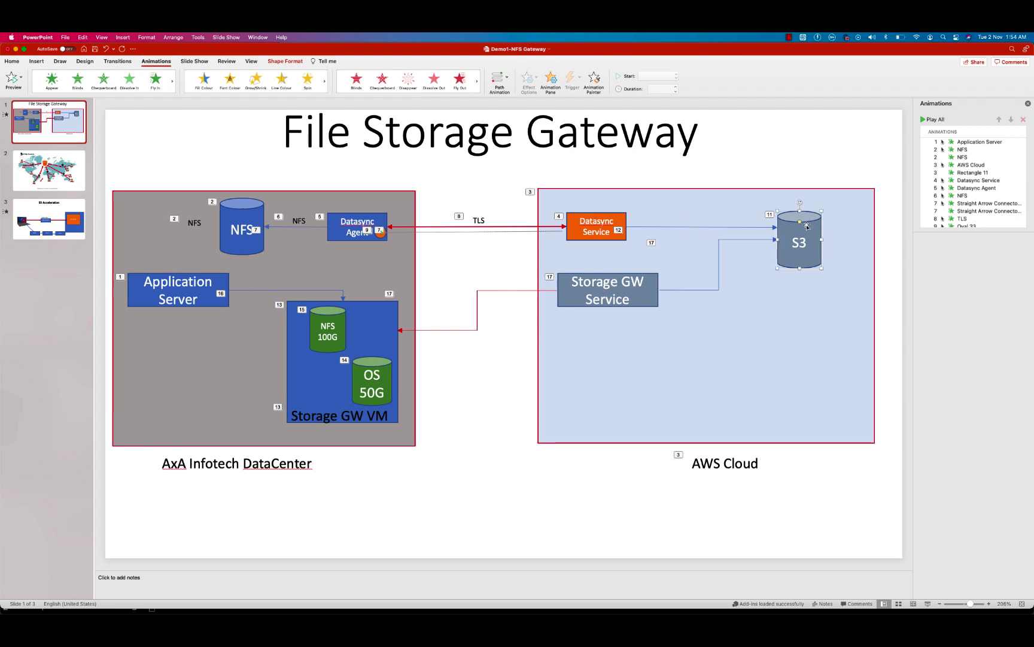
- Switch to Chrome and open the mytask-data-migration task from the DataSync task list
{"action": "key", "text": "super+Tab"}
{"action": "key", "text": "super+Tab"}
{"action": "key", "text": "super+Tab"}
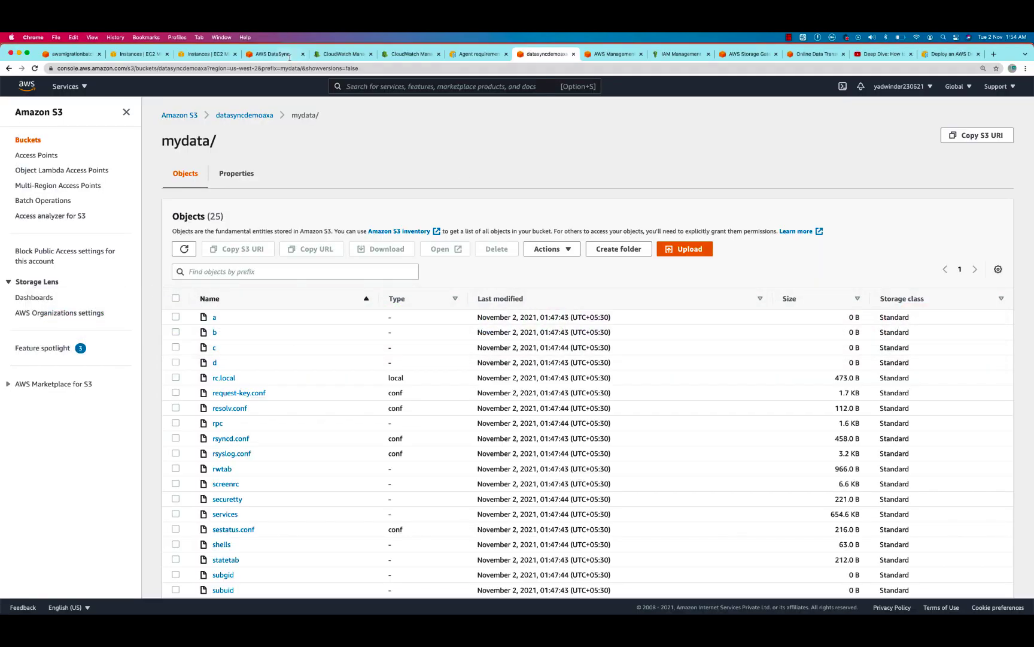
{"action": "left_click", "coordinate": [212, 56]}
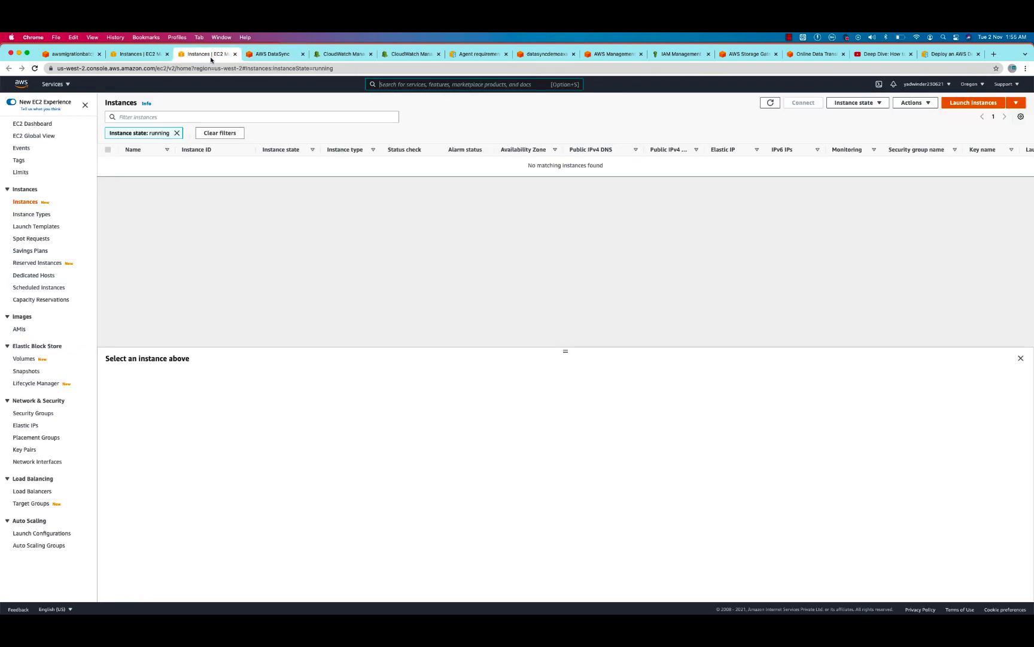
{"action": "left_click", "coordinate": [142, 55]}
{"action": "left_click", "coordinate": [260, 56]}
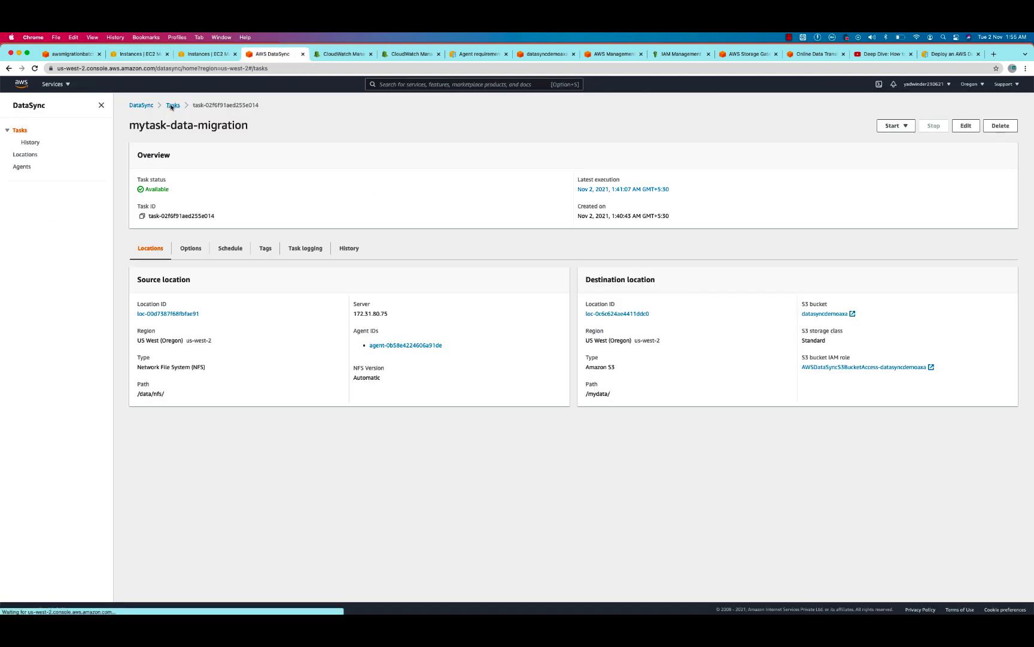
{"action": "left_click", "coordinate": [171, 106]}
{"action": "left_click", "coordinate": [141, 191]}
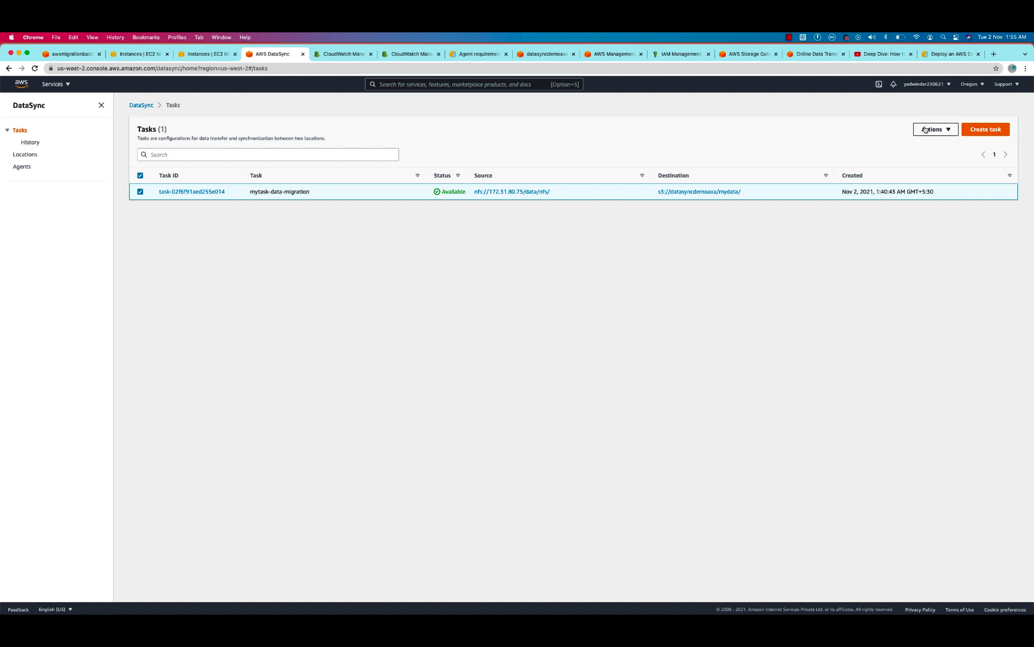
{"action": "left_click", "coordinate": [213, 191]}
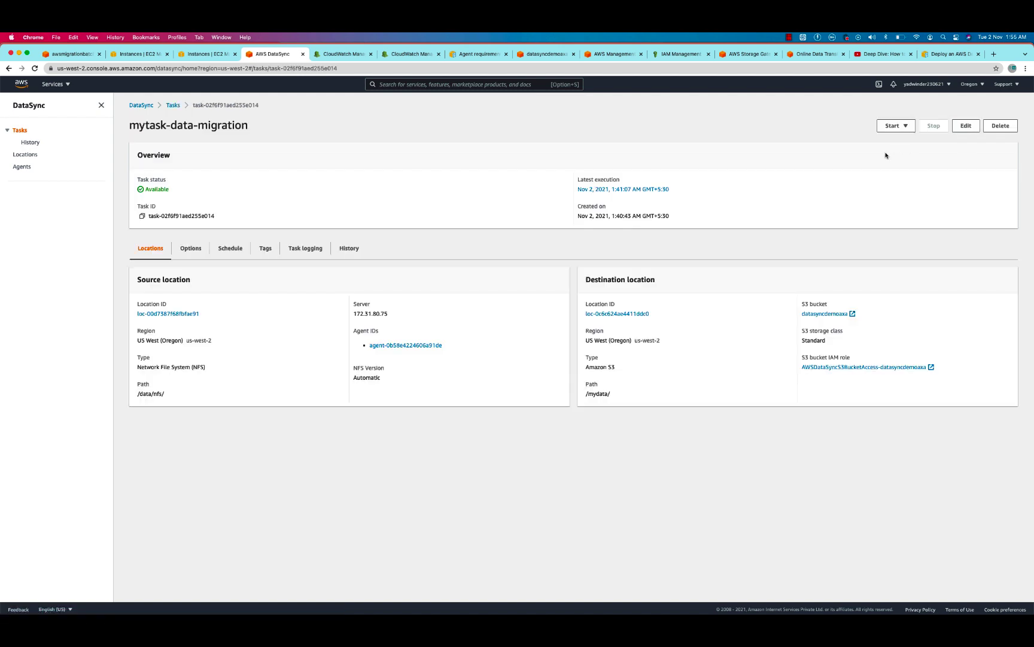
- Start the mytask-data-migration task and open the details of its running execution to check the status
{"action": "left_click", "coordinate": [893, 127]}
{"action": "left_click", "coordinate": [901, 140]}
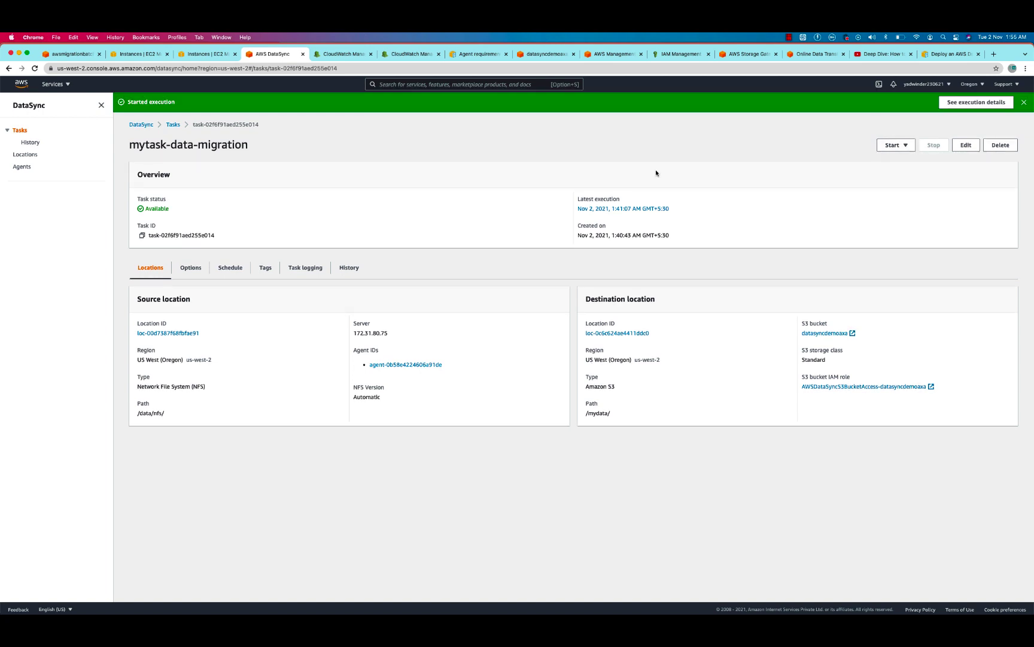
{"action": "left_click", "coordinate": [1025, 102]}
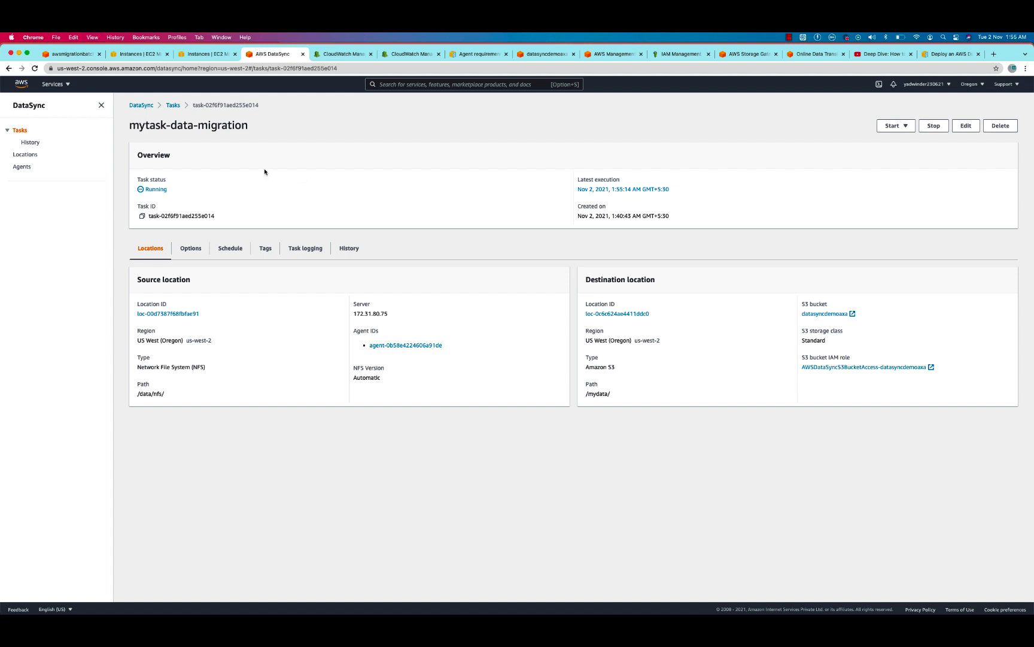
{"action": "left_click", "coordinate": [157, 189]}
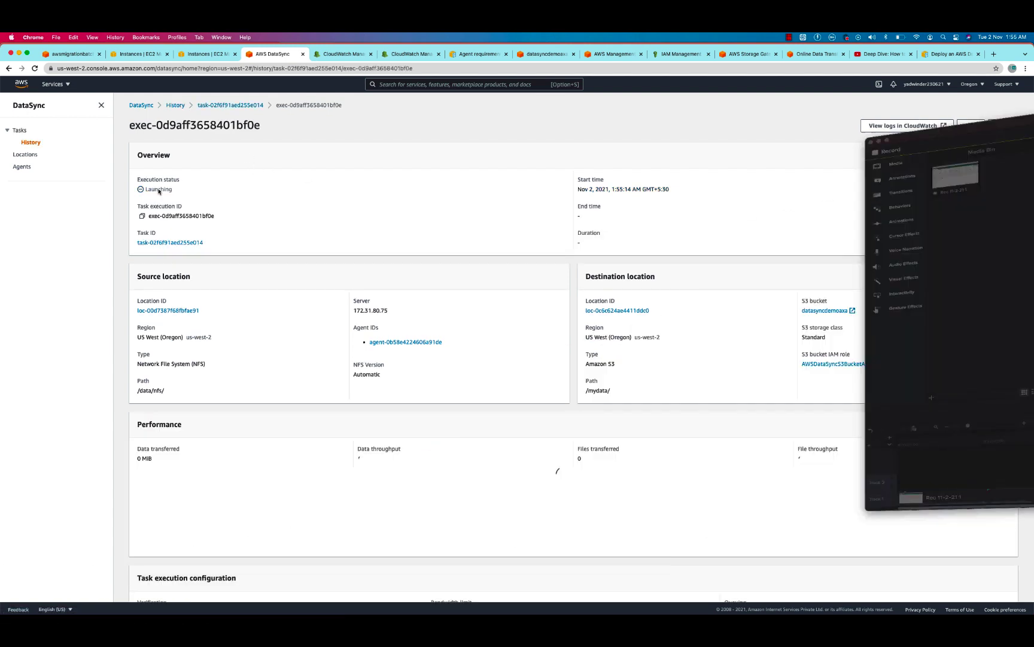
{"action": "double_click", "coordinate": [158, 189]}
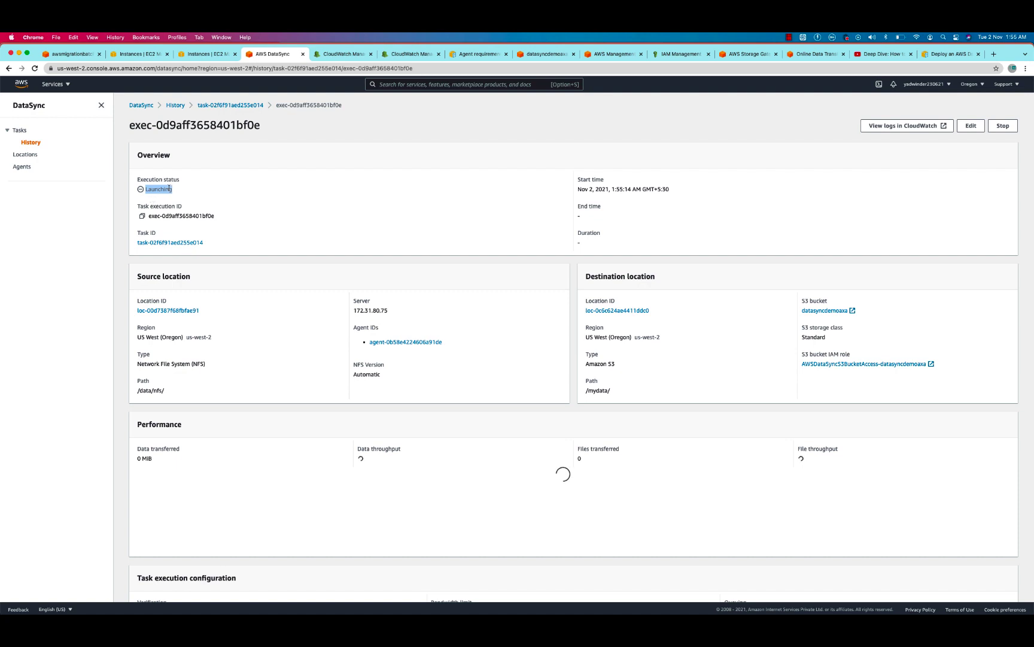
- Review the CloudWatch log events of the previous DataSync execution
{"action": "left_click", "coordinate": [343, 54]}
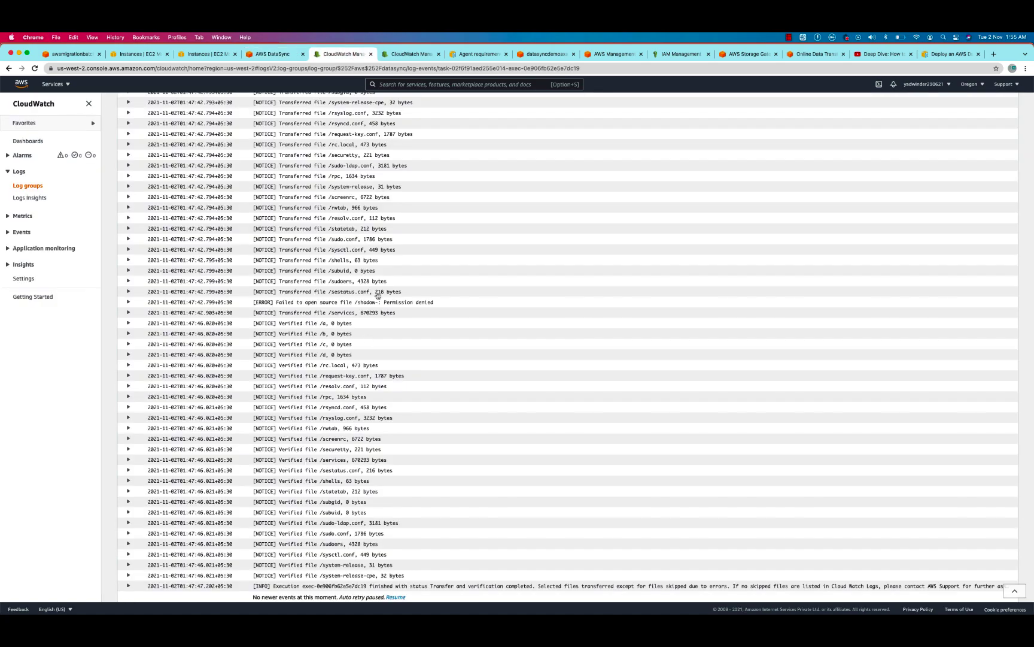
{"action": "scroll", "coordinate": [357, 410], "scroll_direction": "up", "scroll_amount": 15}
{"action": "scroll", "coordinate": [357, 410], "scroll_direction": "down", "scroll_amount": 15}
{"action": "scroll", "coordinate": [357, 410], "scroll_direction": "up", "scroll_amount": 15}
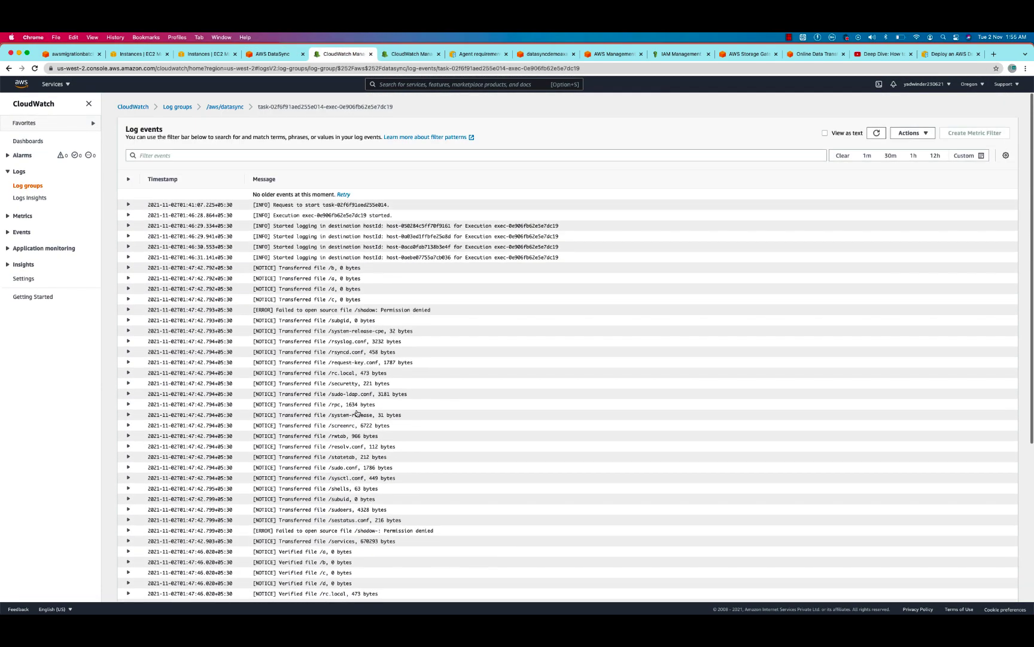
- Open the most recent log stream in the /aws/datasync log group and inspect its start request event
{"action": "left_click", "coordinate": [227, 107]}
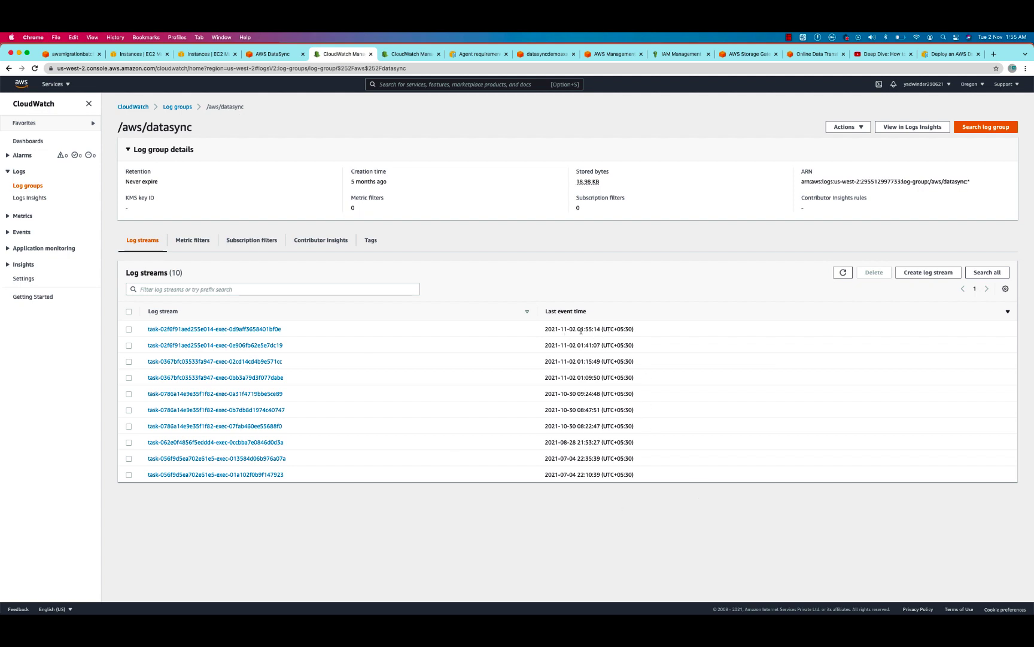
{"action": "left_click_drag", "start_coordinate": [544, 332], "coordinate": [592, 329]}
{"action": "left_click", "coordinate": [594, 330]}
{"action": "left_click_drag", "start_coordinate": [594, 329], "coordinate": [499, 328]}
{"action": "left_click", "coordinate": [257, 331]}
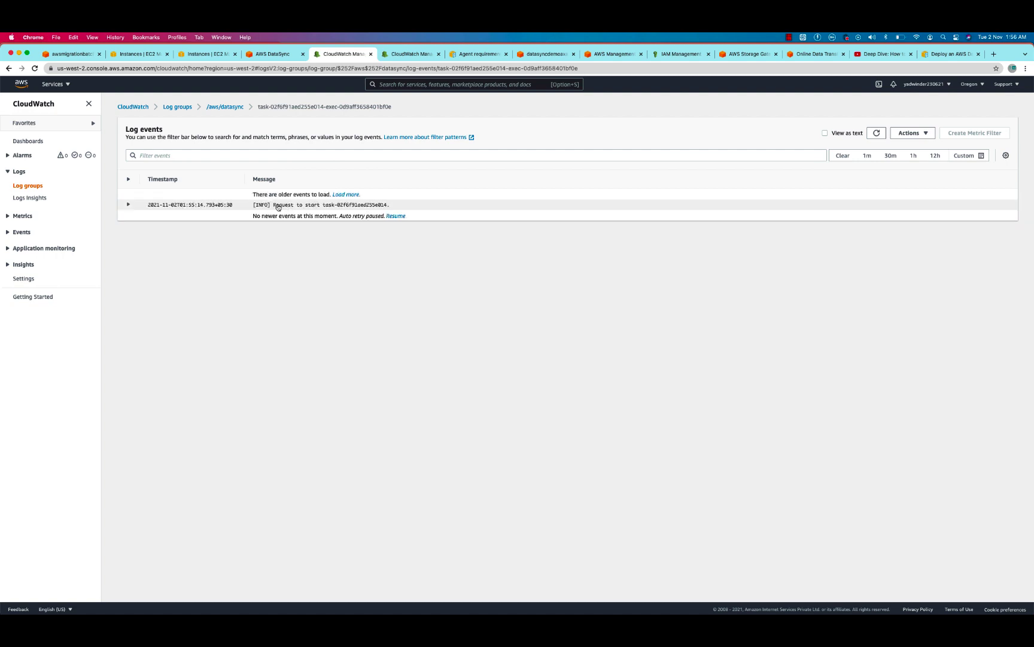
{"action": "left_click_drag", "start_coordinate": [273, 205], "coordinate": [390, 208]}
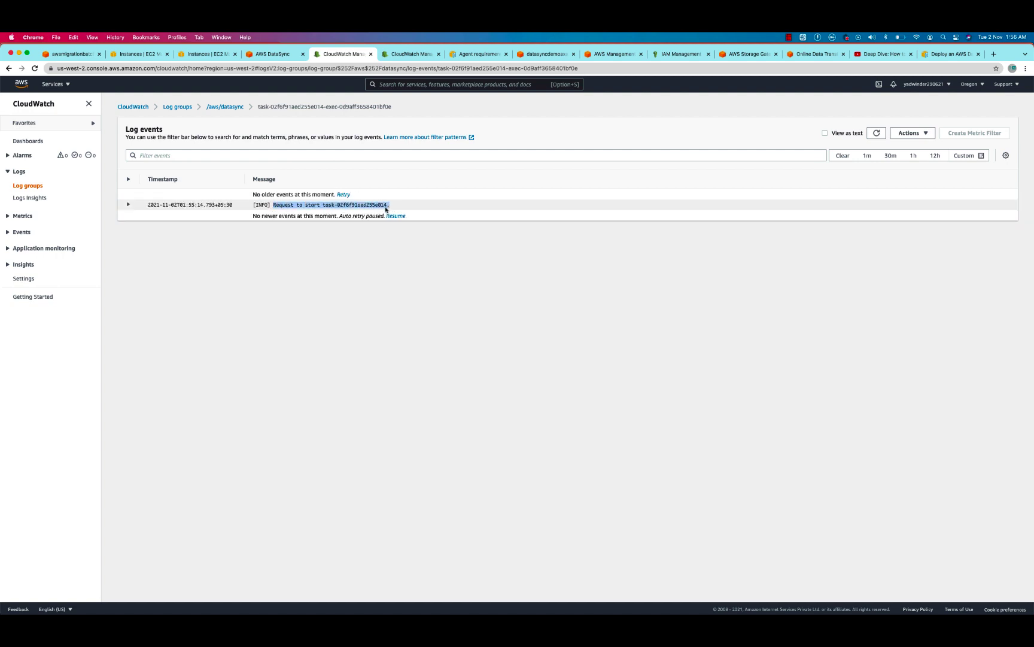
{"action": "left_click", "coordinate": [293, 233]}
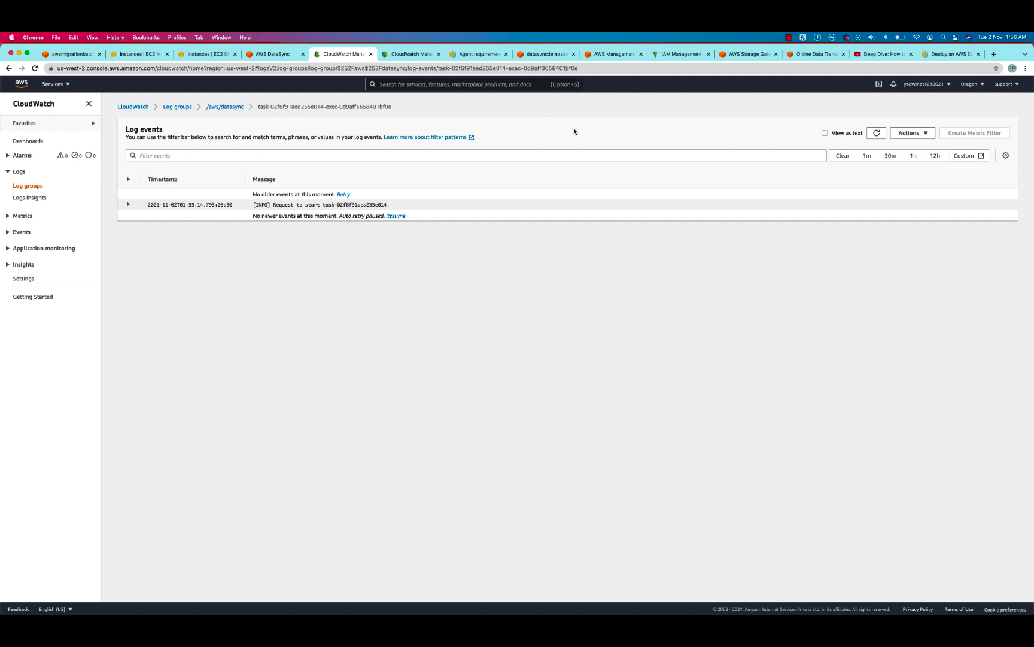
- Check the execution status of the running task in the DataSync console
{"action": "left_click", "coordinate": [274, 58]}
{"action": "left_click", "coordinate": [179, 190]}
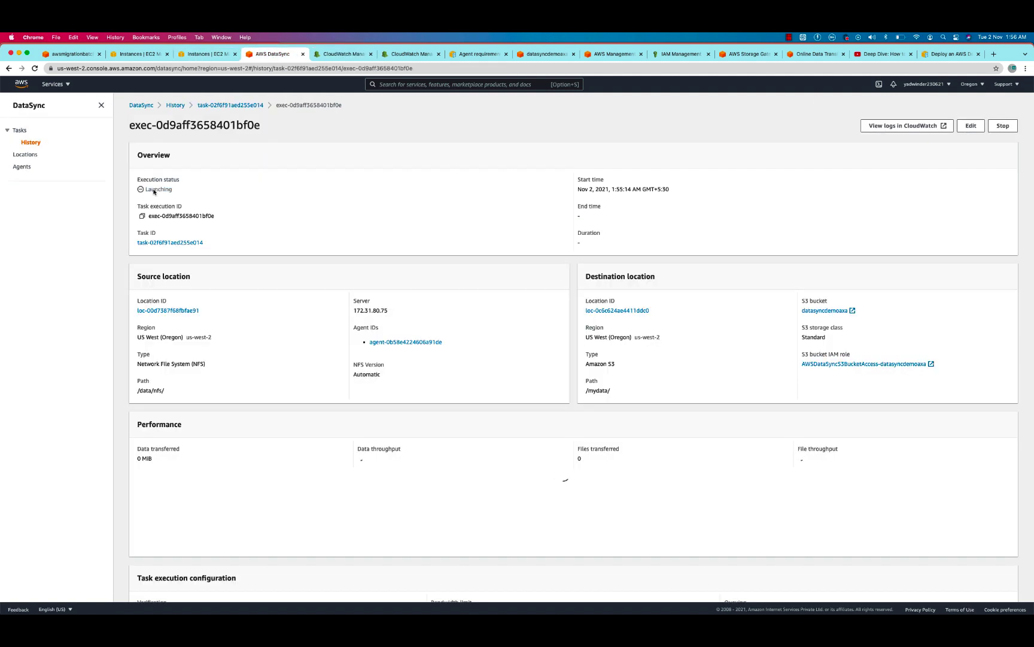
{"action": "double_click", "coordinate": [155, 189]}
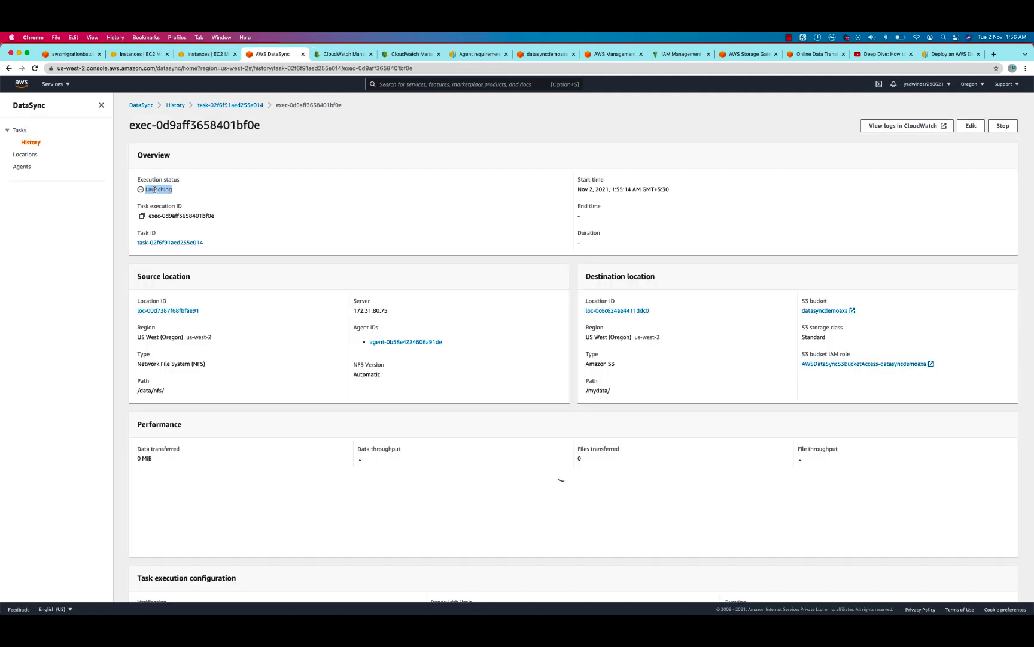
{"action": "left_click", "coordinate": [234, 192]}
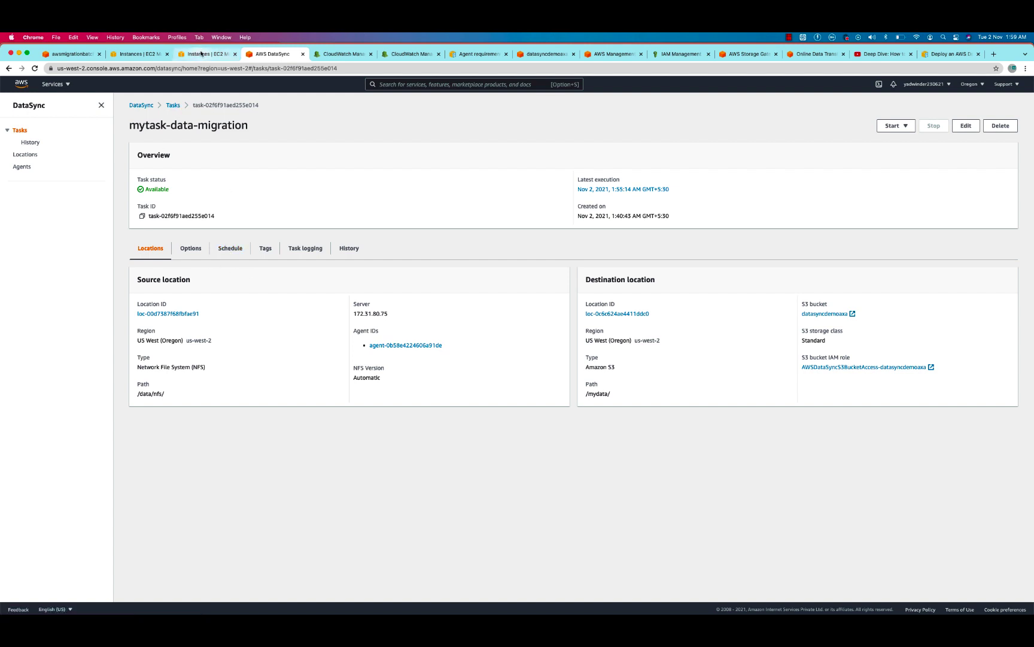
- Refresh the CloudWatch log events of the new execution to review the transferred and verified files
{"action": "left_click", "coordinate": [342, 58]}
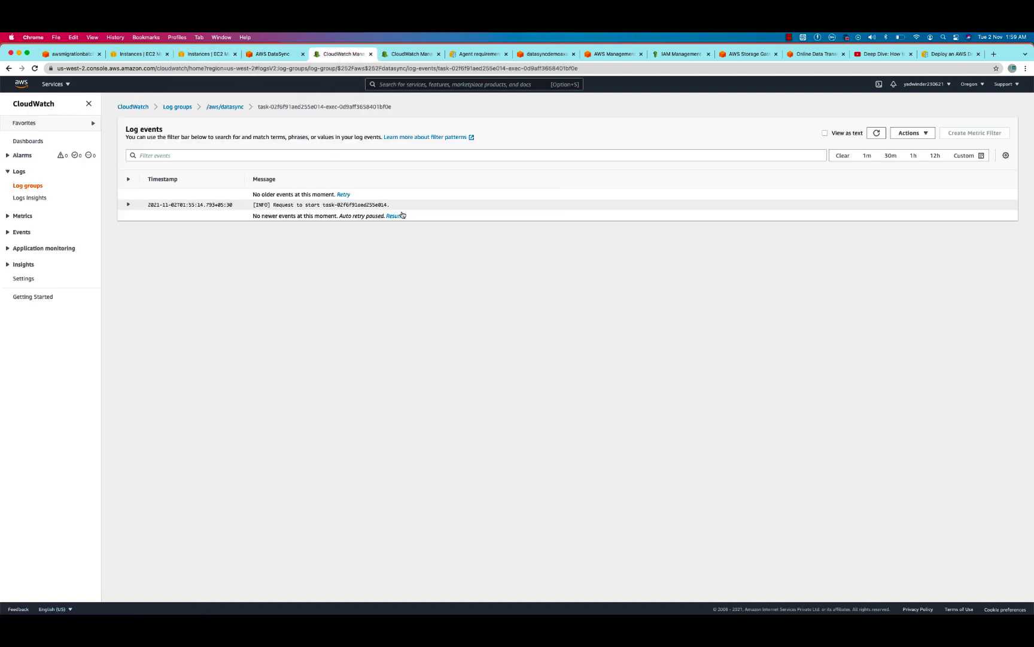
{"action": "left_click", "coordinate": [876, 133]}
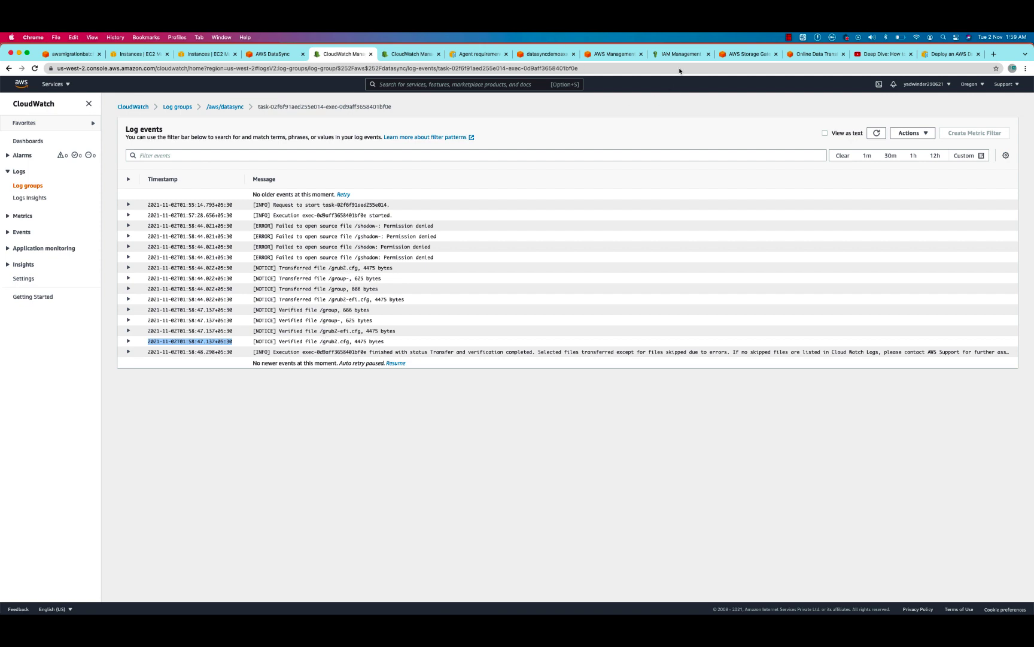
- Refresh the mydata/ folder of the datasyncdemoaxa S3 bucket and review its object list after the final transfer
{"action": "left_click", "coordinate": [742, 55]}
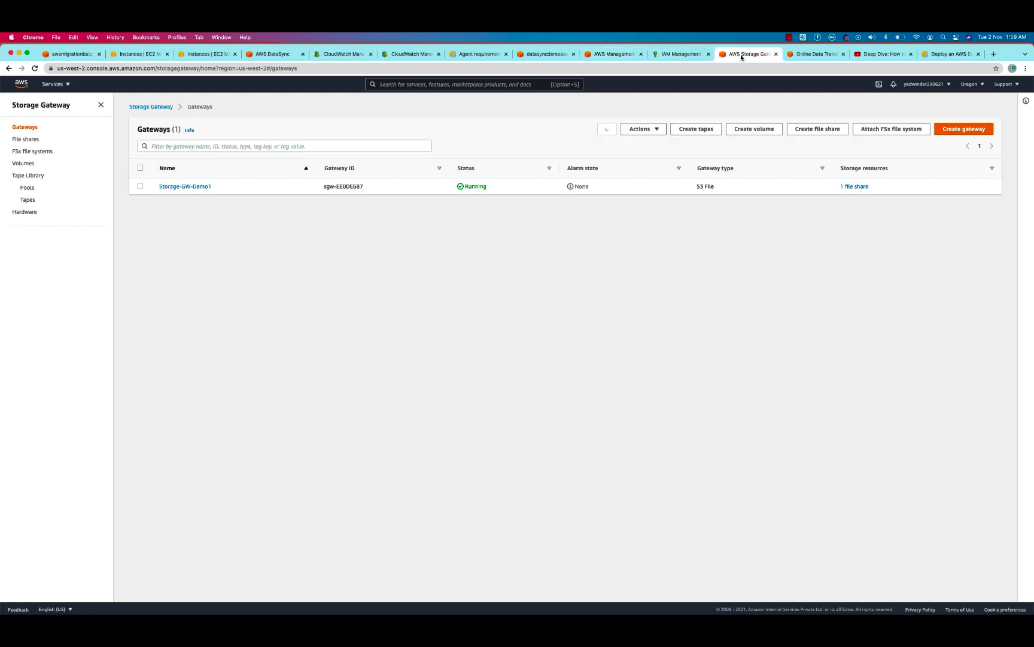
{"action": "left_click", "coordinate": [535, 55]}
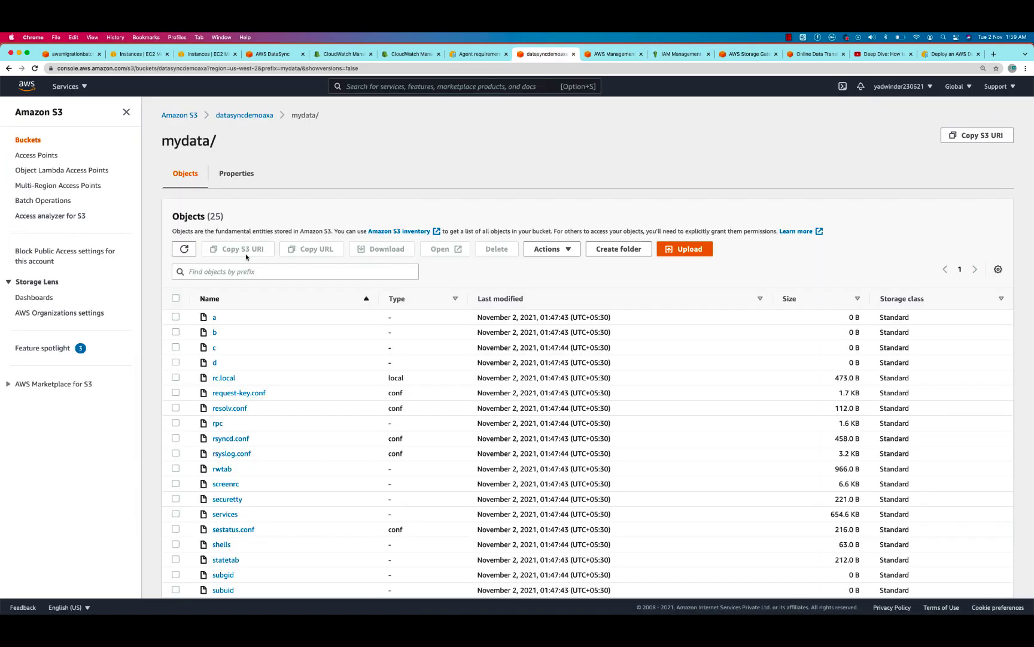
{"action": "scroll", "coordinate": [251, 298], "scroll_direction": "down", "scroll_amount": 2}
{"action": "left_click", "coordinate": [184, 249]}
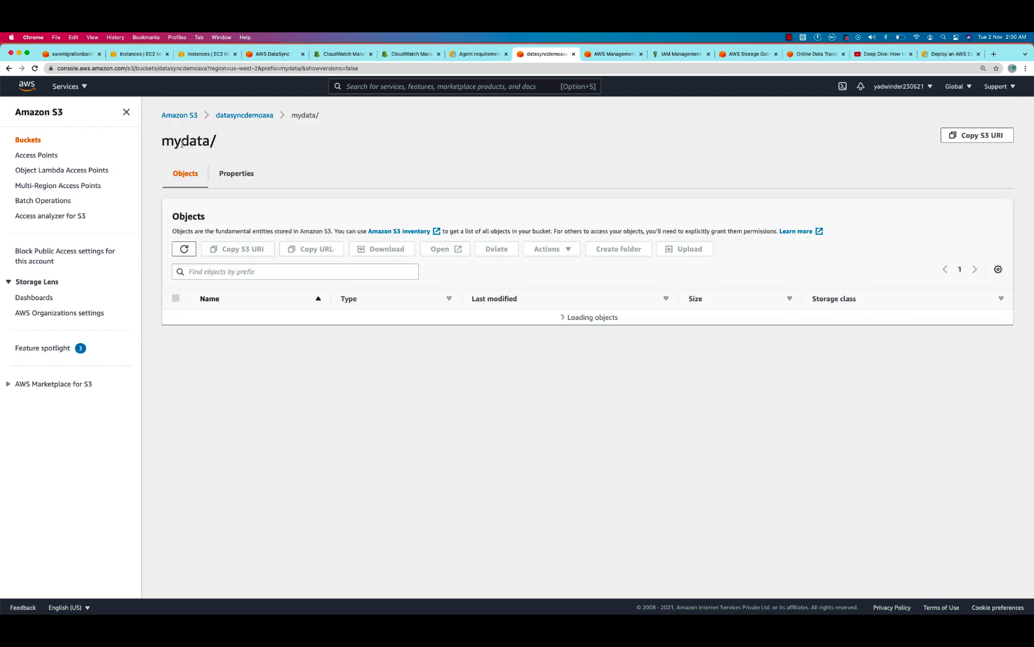
{"action": "scroll", "coordinate": [346, 435], "scroll_direction": "down", "scroll_amount": 3}
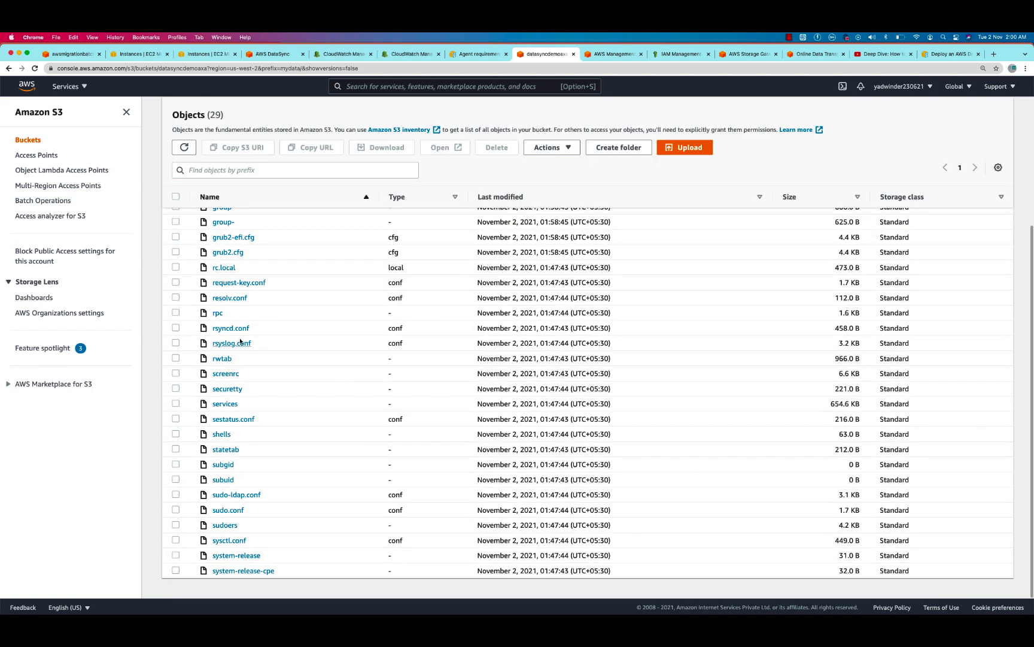
{"action": "scroll", "coordinate": [242, 314], "scroll_direction": "up", "scroll_amount": 4}
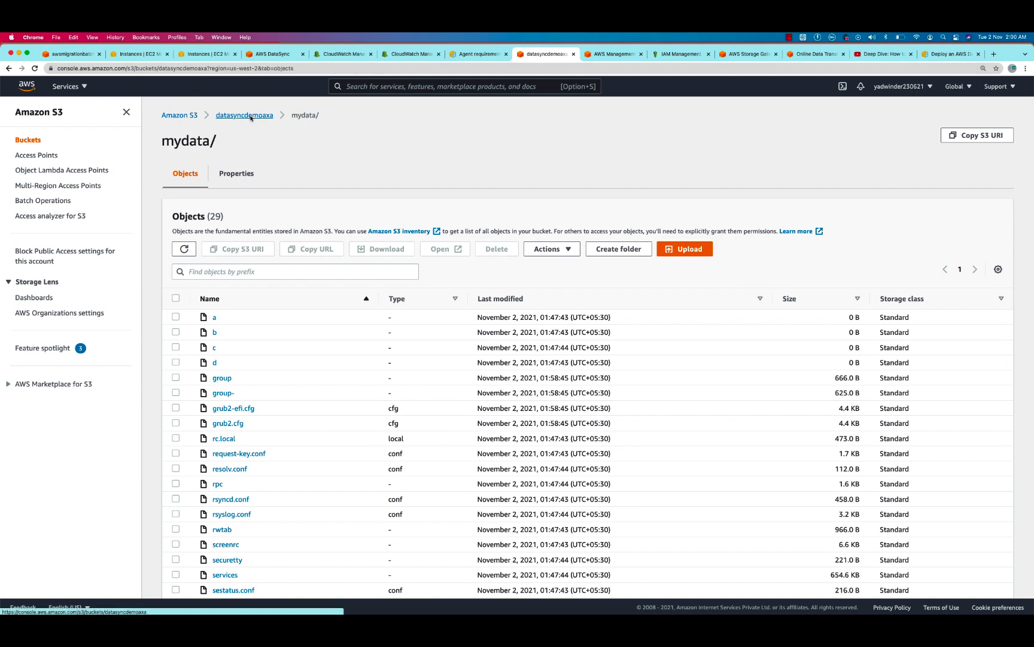
- Reopen the mydata/ folder from the datasyncdemoaxa bucket, reload it and locate the newly transferred group and grub2 files
{"action": "left_click", "coordinate": [252, 118]}
{"action": "left_click", "coordinate": [227, 325]}
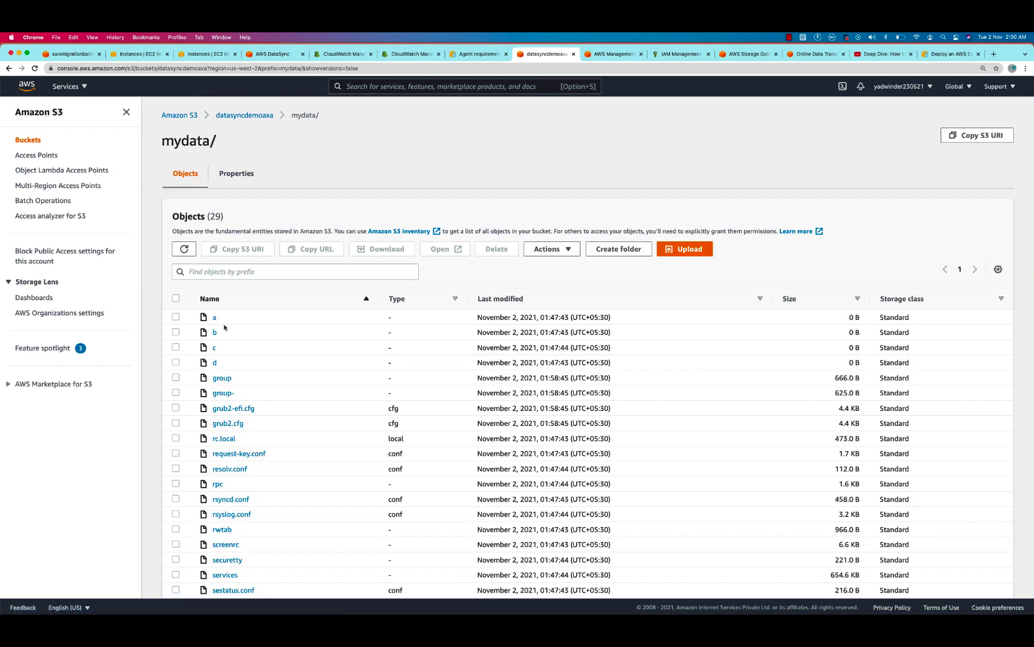
{"action": "left_click", "coordinate": [189, 249]}
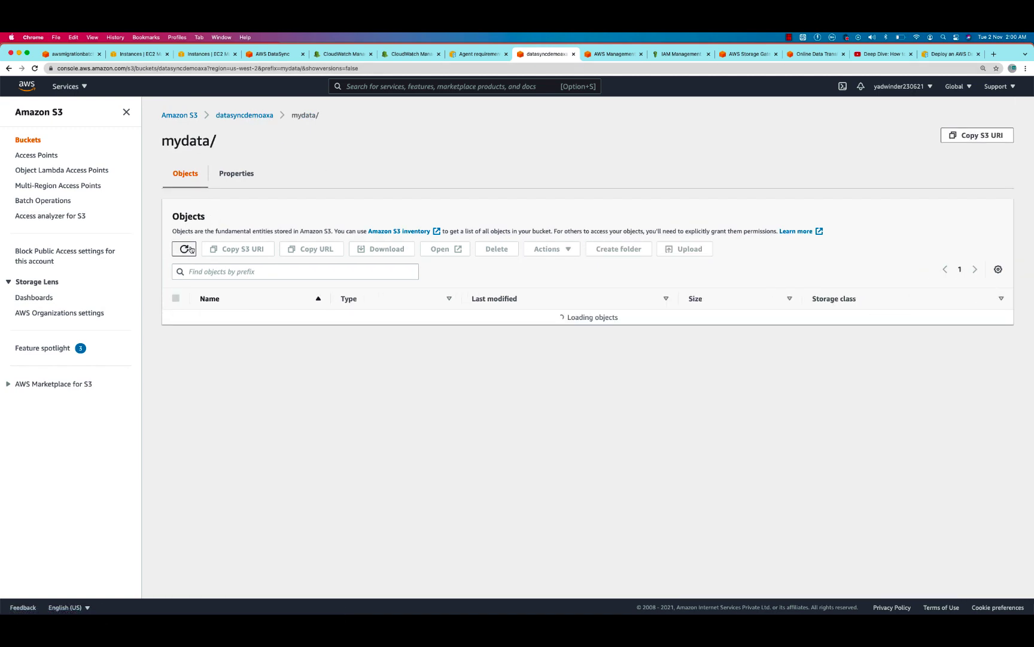
{"action": "scroll", "coordinate": [190, 249], "scroll_direction": "down", "scroll_amount": 3}
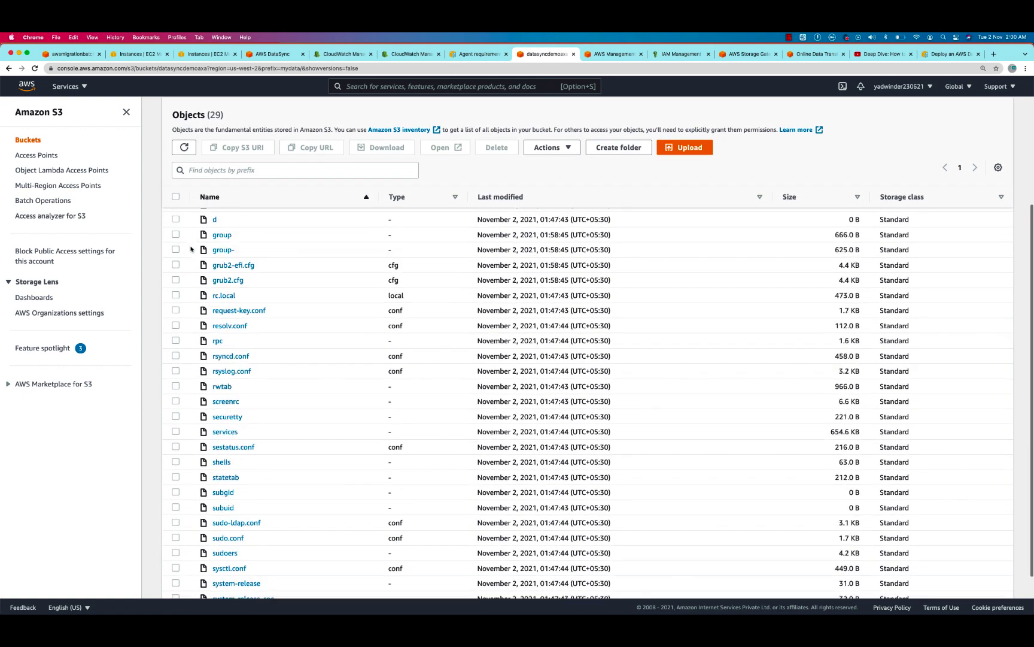
{"action": "scroll", "coordinate": [190, 249], "scroll_direction": "down", "scroll_amount": 2}
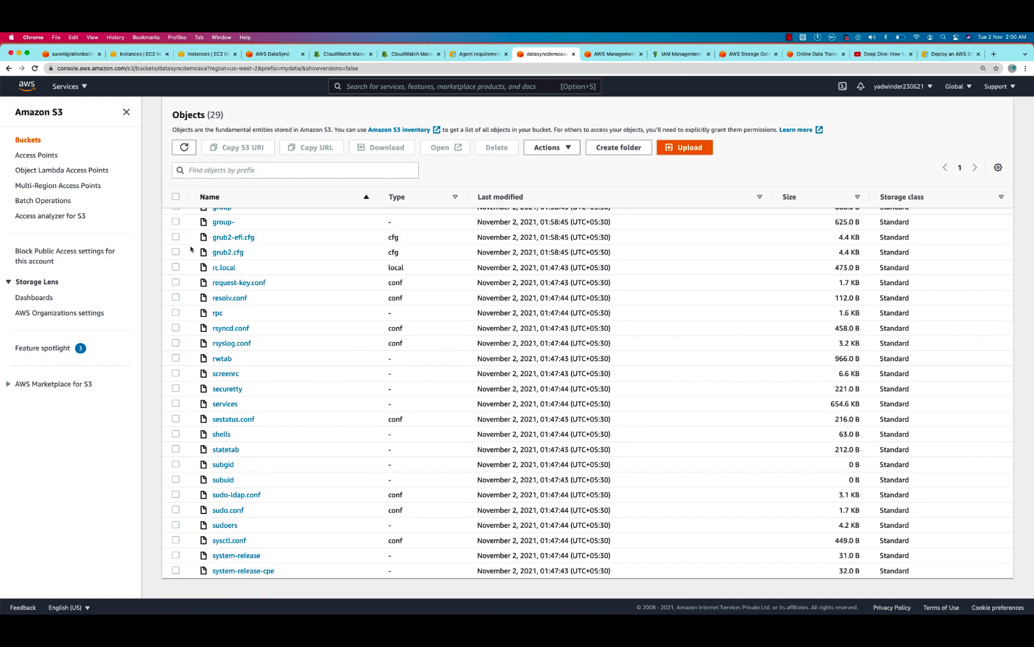
{"action": "scroll", "coordinate": [190, 249], "scroll_direction": "up", "scroll_amount": 2}
{"action": "left_click_drag", "start_coordinate": [242, 251], "coordinate": [211, 251]}
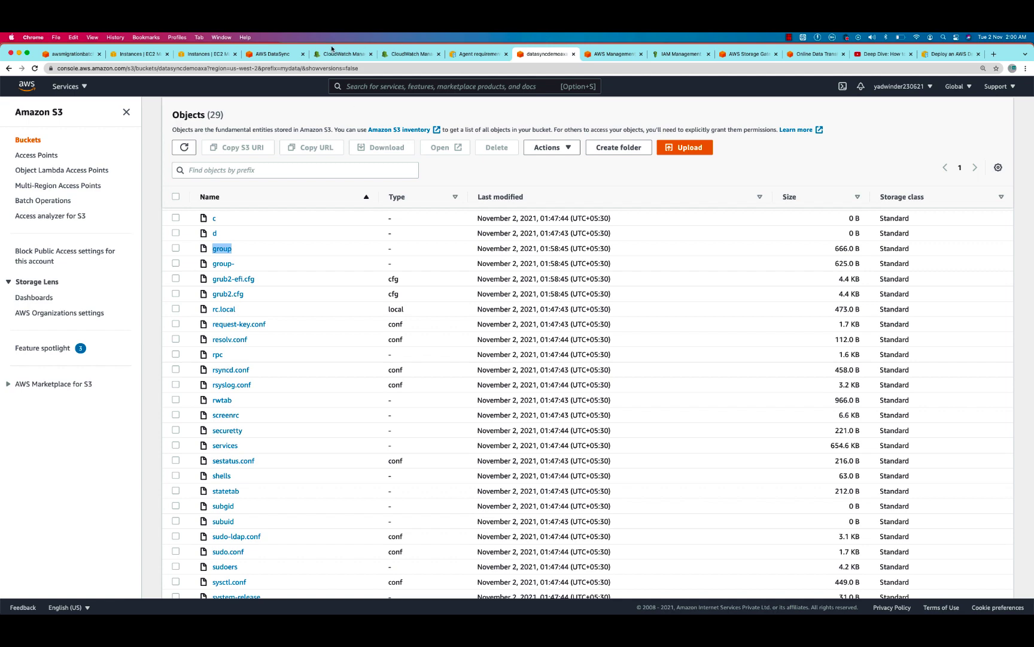
- Switch to the PowerPoint File Storage Gateway slide and trace the path from NFS through DataSync to S3 and the Storage GW VM
{"action": "key", "text": "super+Tab"}
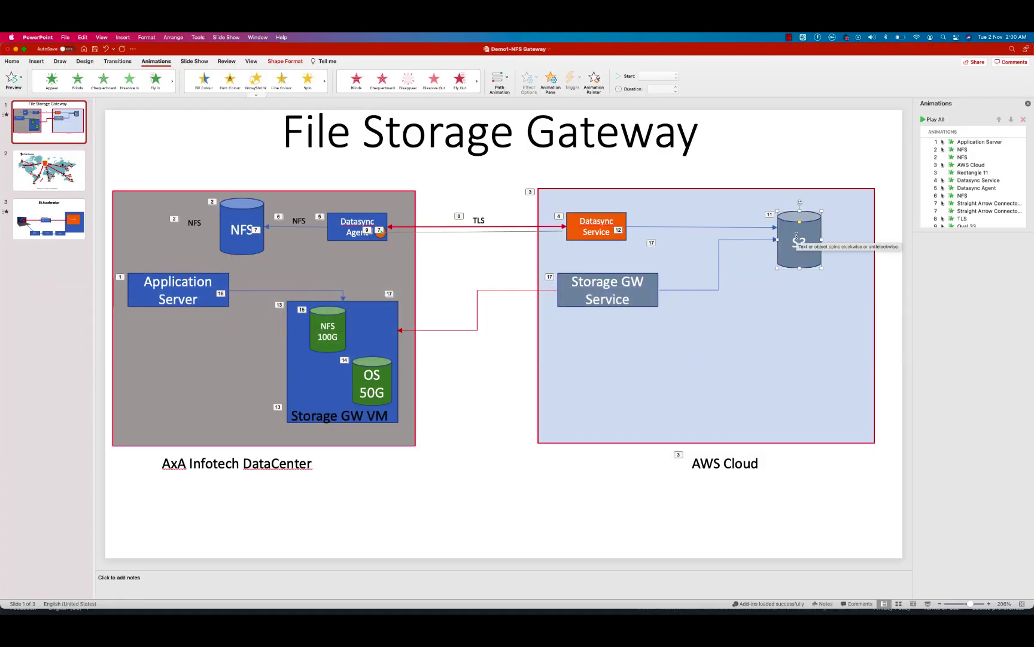
{"action": "left_click", "coordinate": [251, 216]}
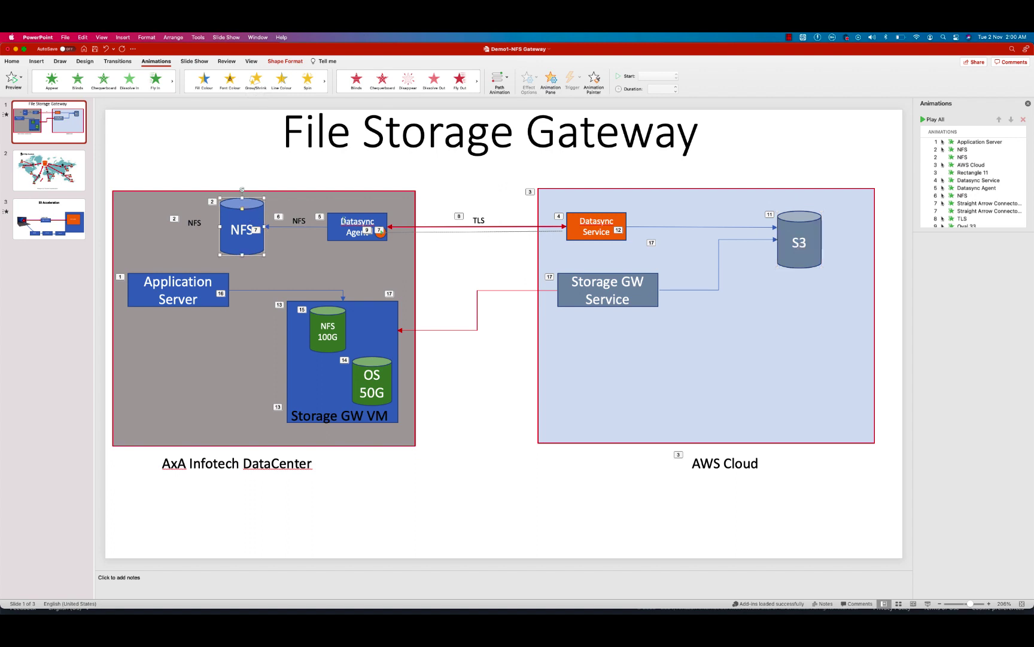
{"action": "left_click", "coordinate": [364, 225], "text": "shift"}
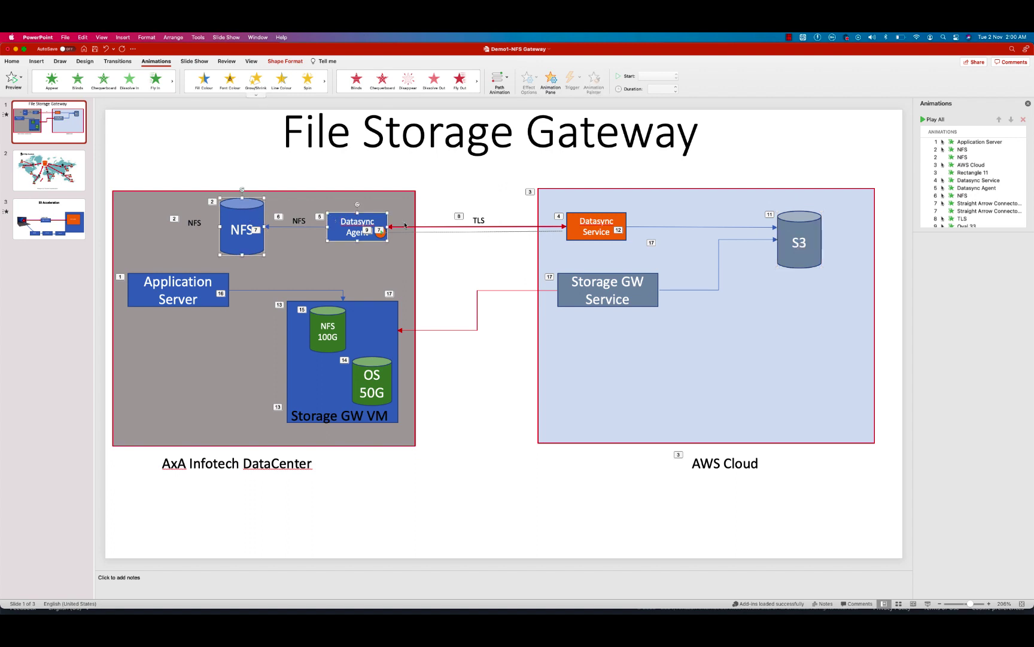
{"action": "left_click", "coordinate": [578, 226], "text": "shift"}
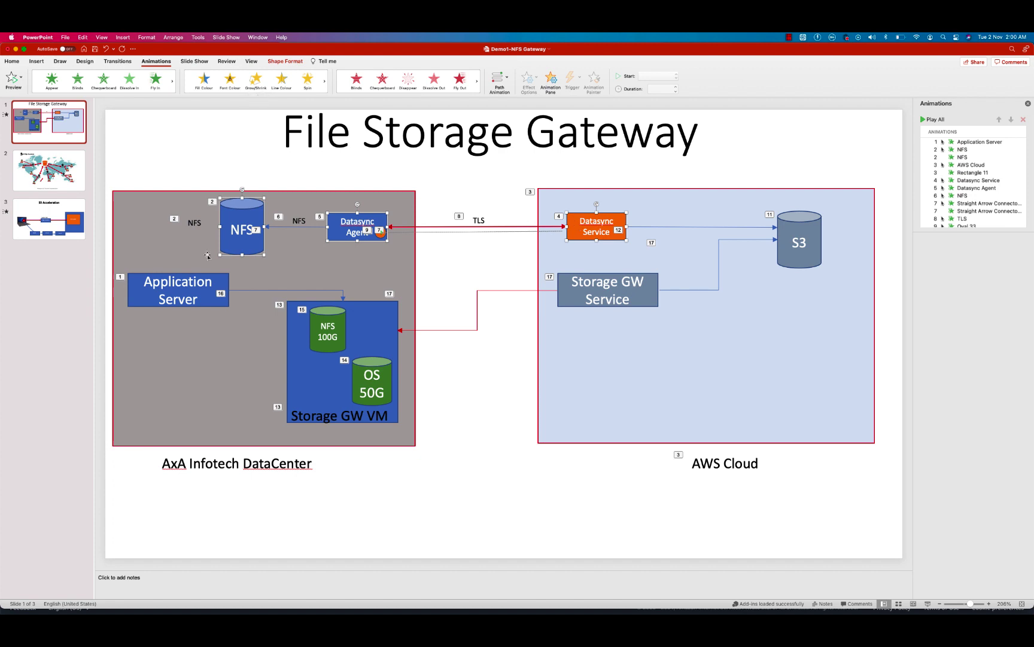
{"action": "left_click", "coordinate": [799, 246]}
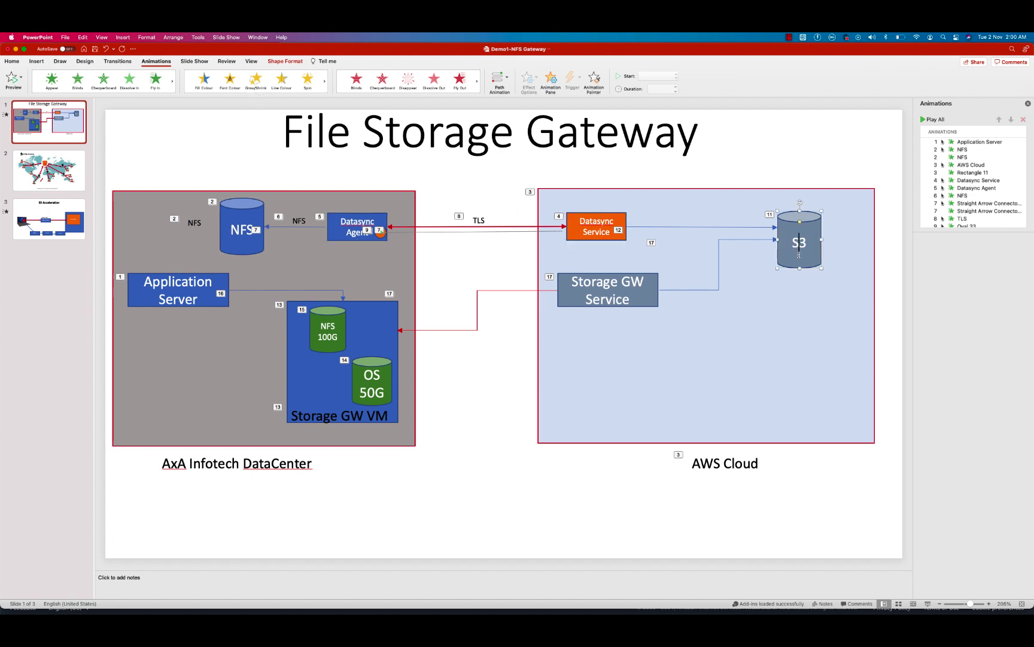
{"action": "left_click", "coordinate": [175, 352]}
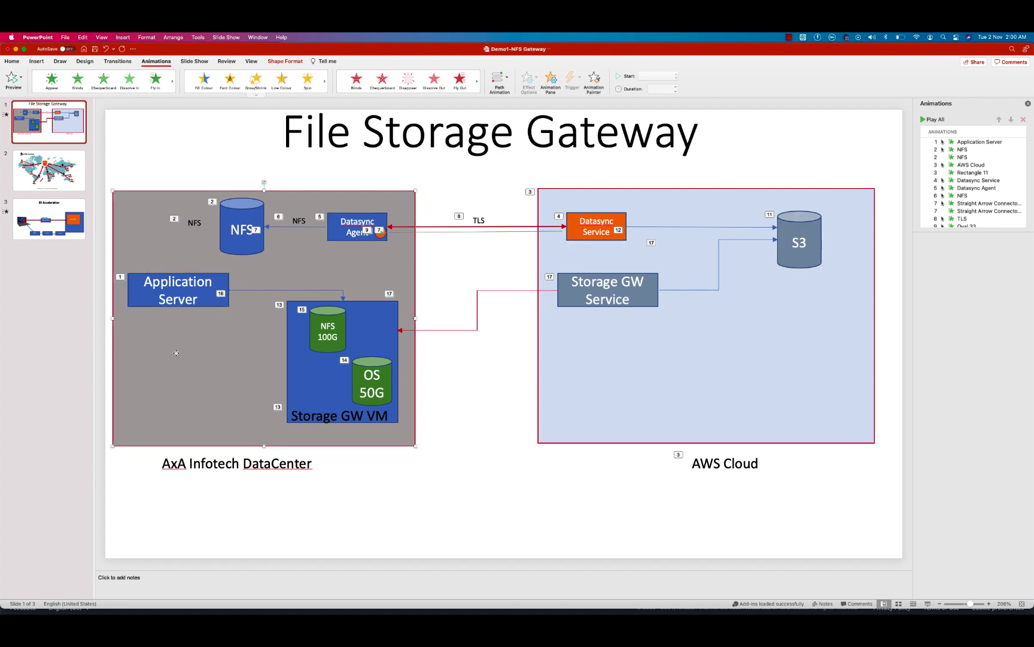
{"action": "left_click", "coordinate": [791, 256]}
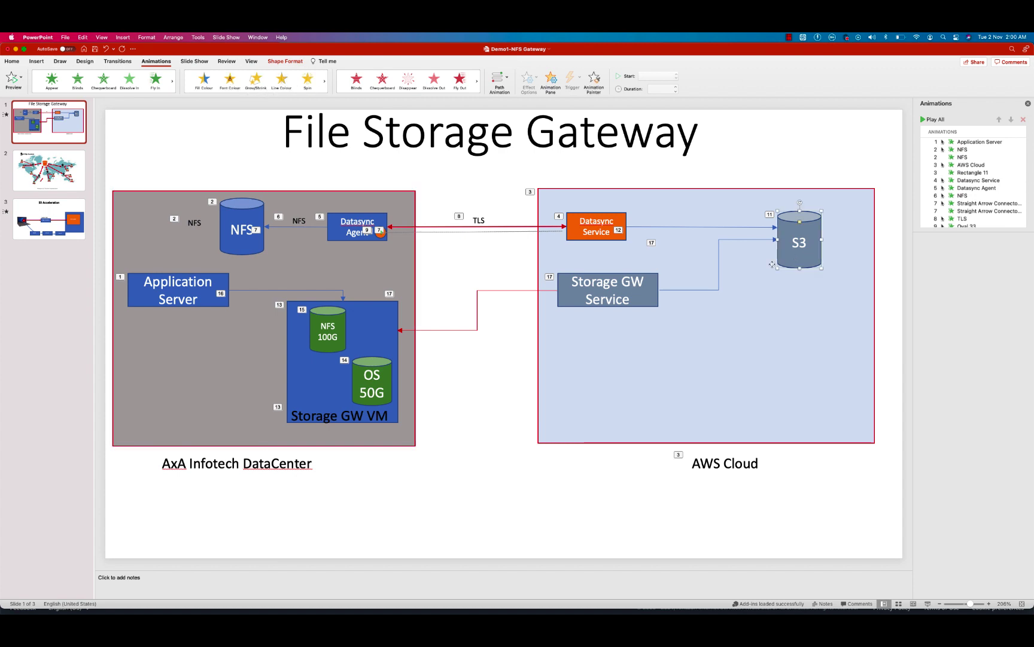
{"action": "left_click", "coordinate": [329, 393]}
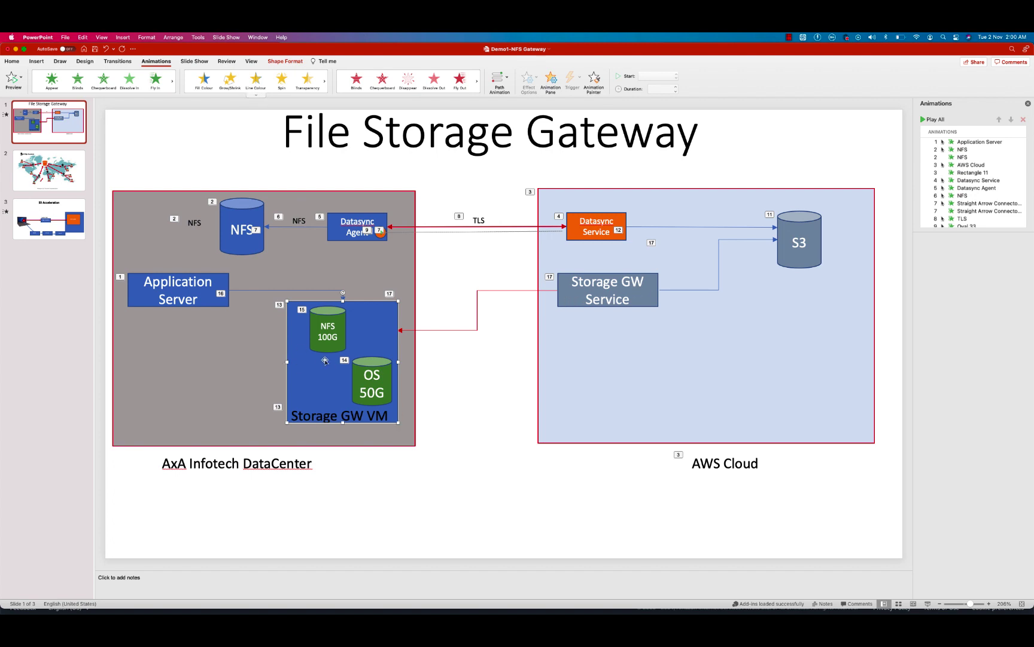
- Switch back to Chrome and show the details of Storage-GW-Instance in the N. Virginia EC2 instances list
{"action": "key", "text": "super+Tab"}
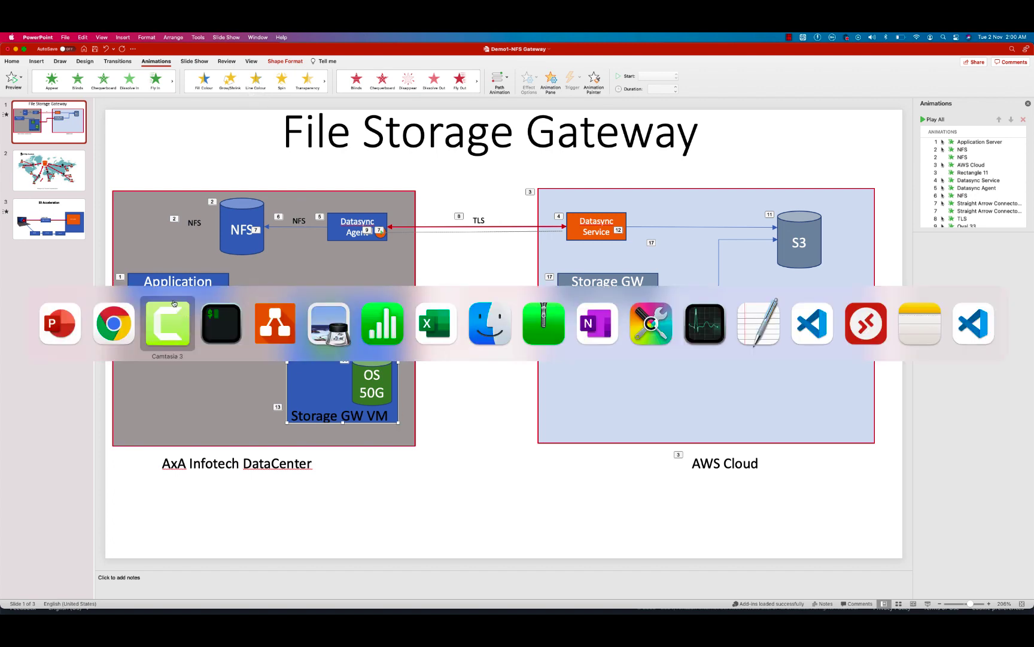
{"action": "left_click", "coordinate": [113, 323]}
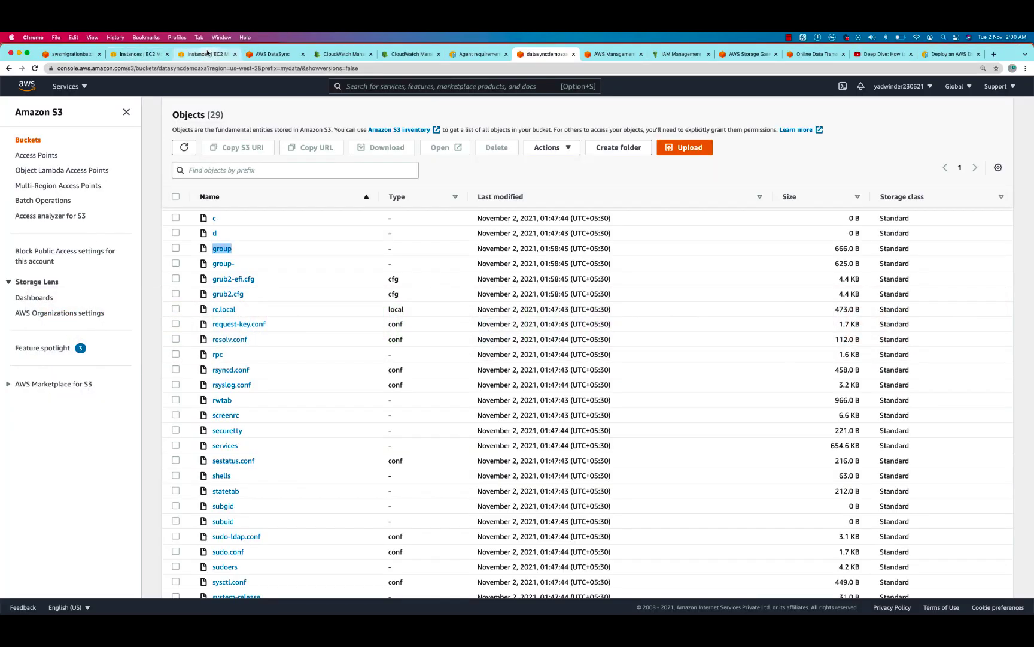
{"action": "left_click", "coordinate": [130, 57]}
{"action": "left_click", "coordinate": [157, 57]}
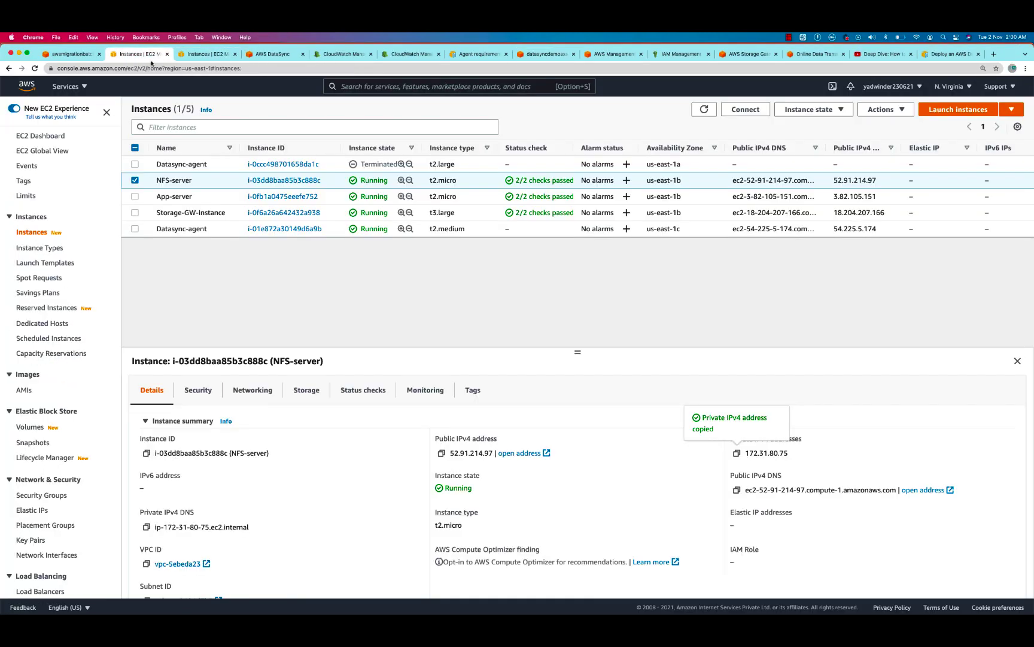
{"action": "left_click", "coordinate": [134, 180]}
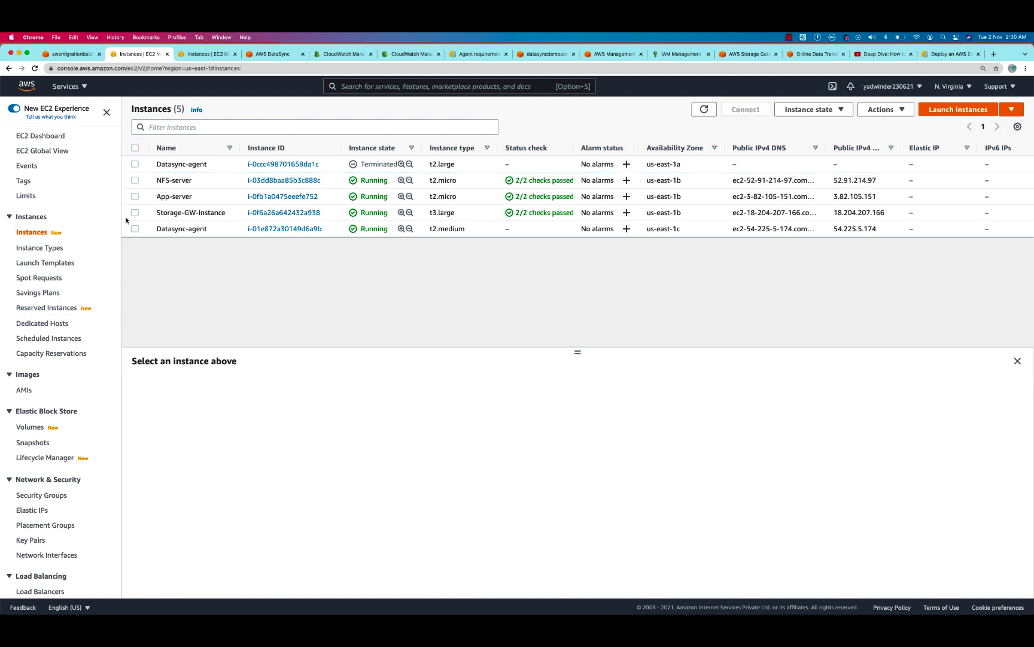
{"action": "left_click", "coordinate": [135, 213]}
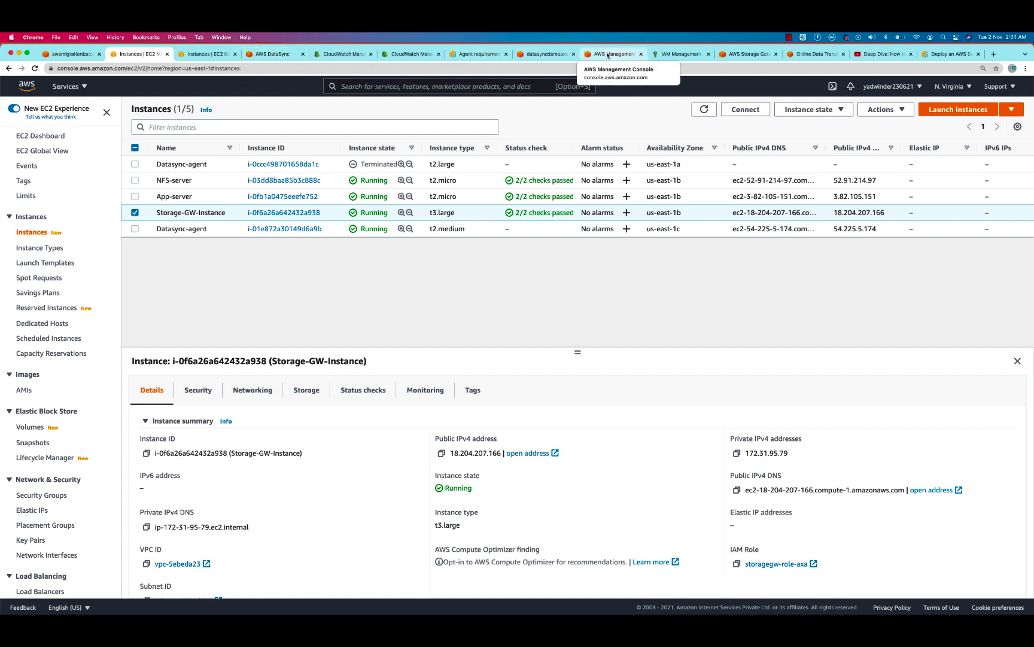
- Go to the AWS Storage Gateway console and view its existing gateway and file shares
{"action": "left_click", "coordinate": [545, 54]}
{"action": "left_click", "coordinate": [358, 87]}
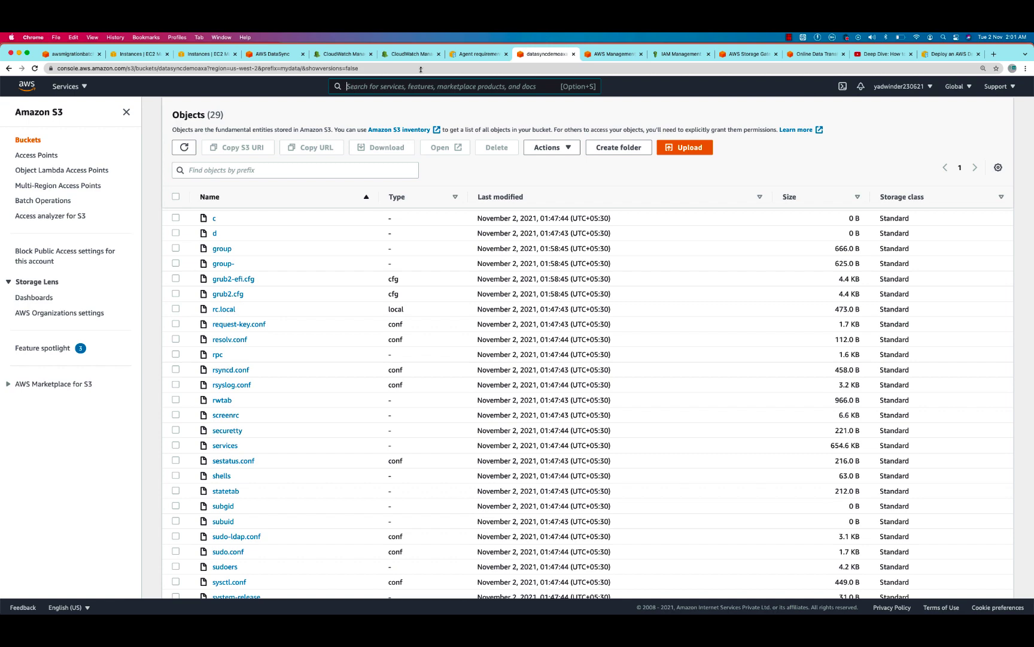
{"action": "left_click", "coordinate": [612, 55]}
{"action": "left_click", "coordinate": [733, 55]}
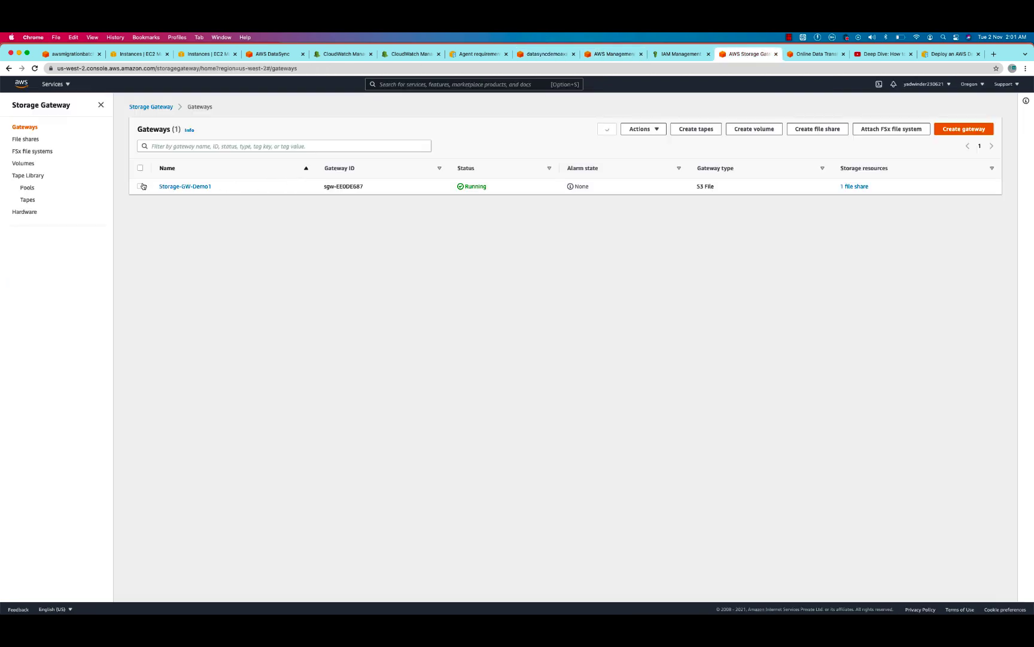
{"action": "left_click", "coordinate": [156, 109]}
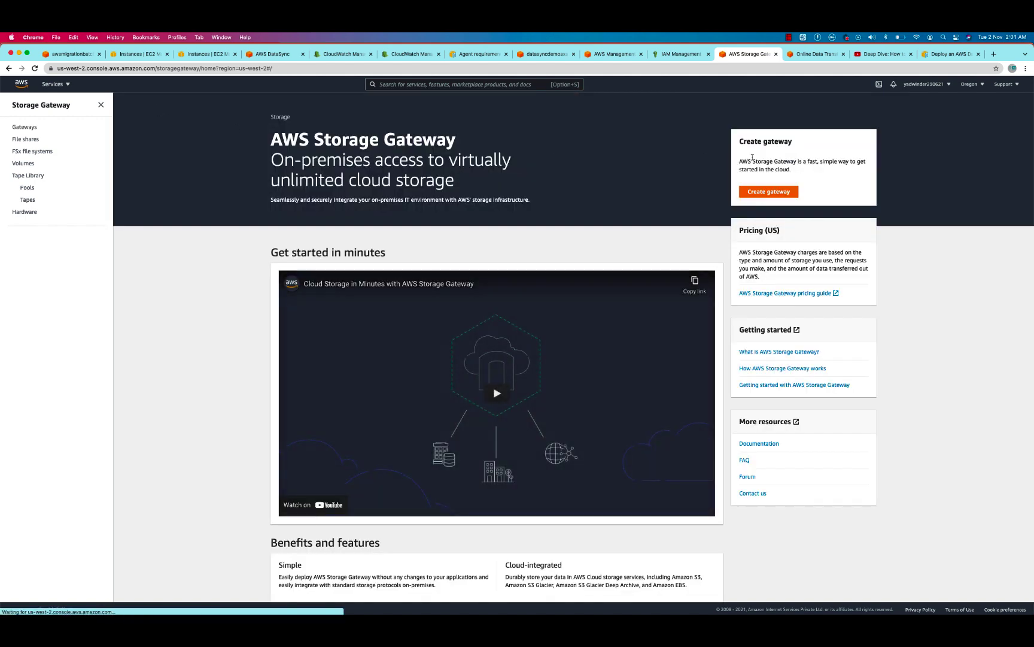
{"action": "left_click", "coordinate": [26, 140]}
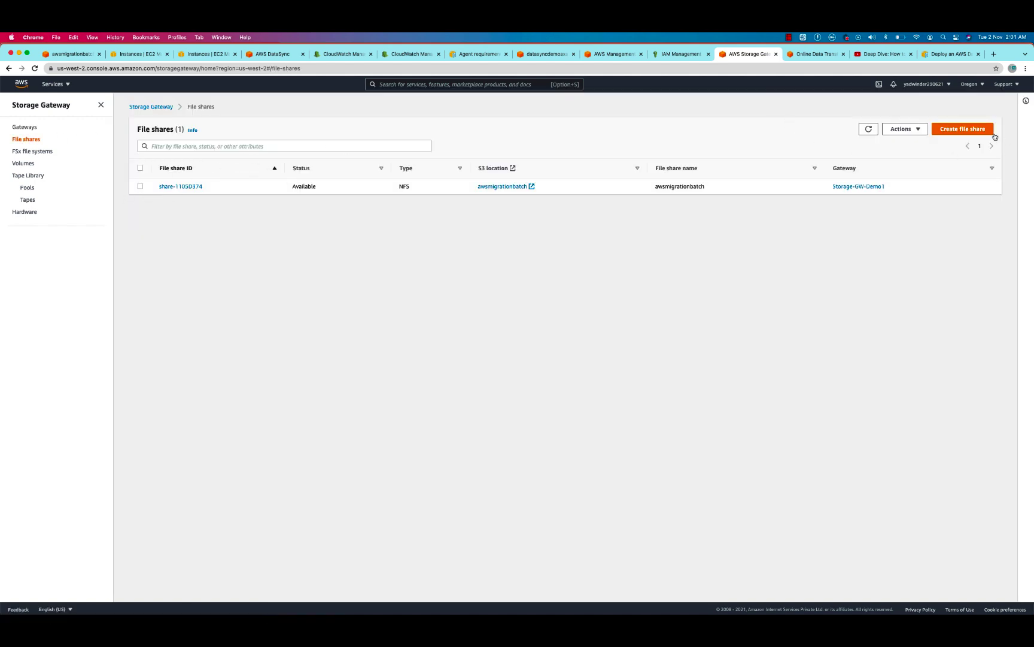
{"action": "left_click", "coordinate": [965, 128]}
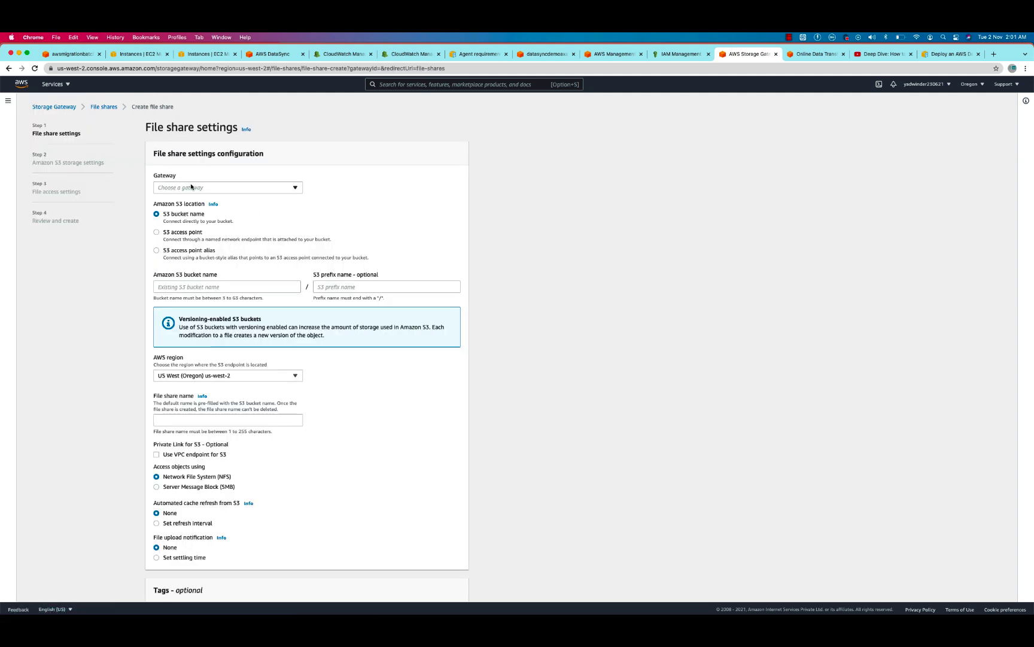
{"action": "left_click", "coordinate": [190, 190]}
{"action": "left_click", "coordinate": [190, 201]}
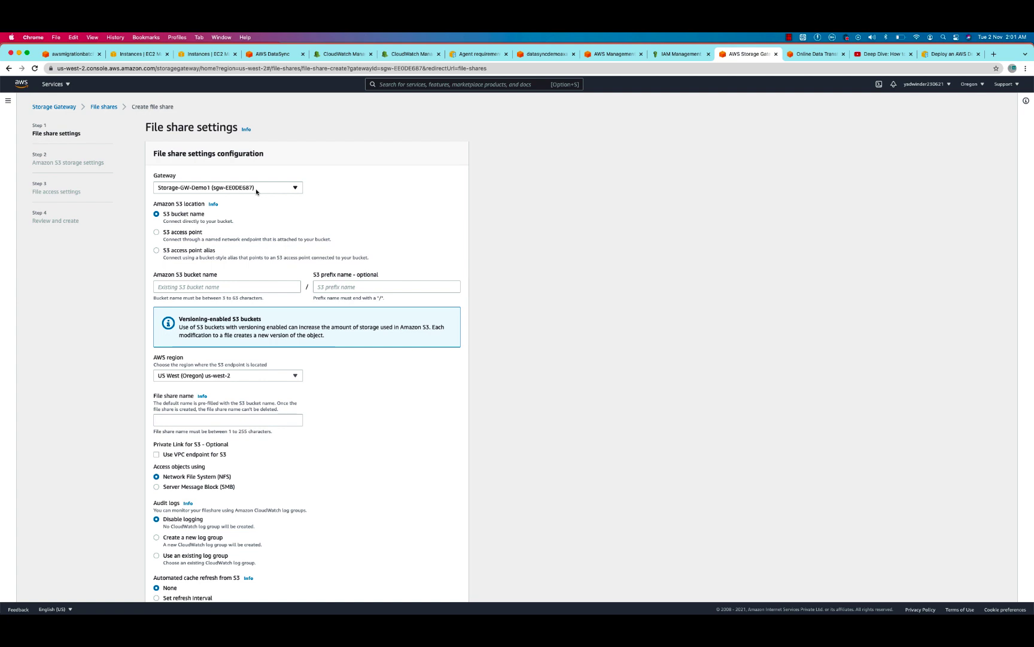
{"action": "left_click", "coordinate": [64, 108]}
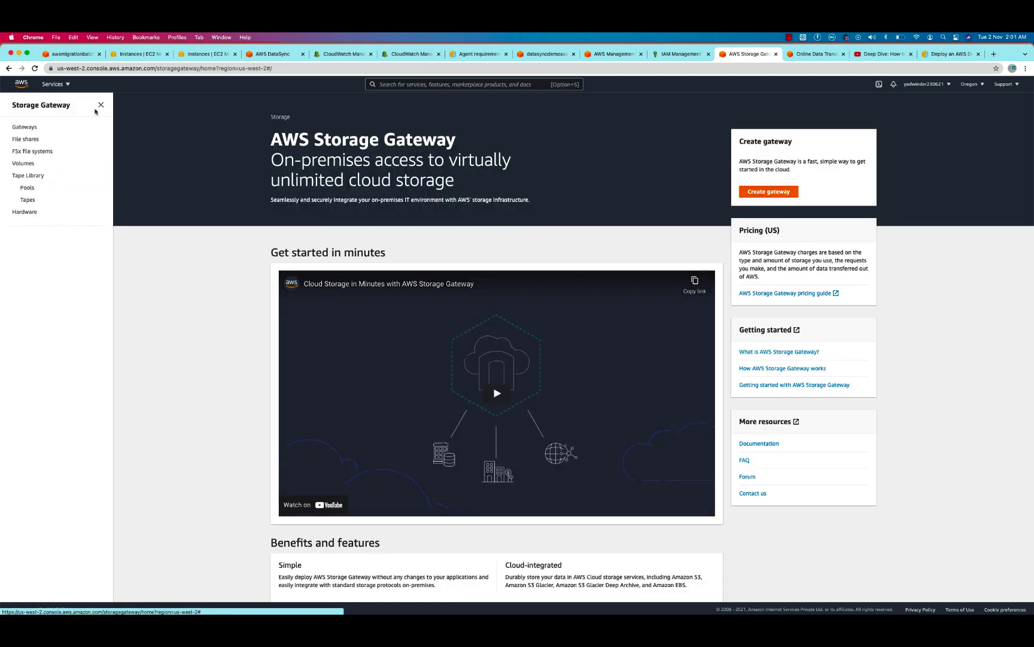
- Start a new file share from the gateways list and choose Storage-GW-Demo1 as its gateway
{"action": "left_click", "coordinate": [23, 127]}
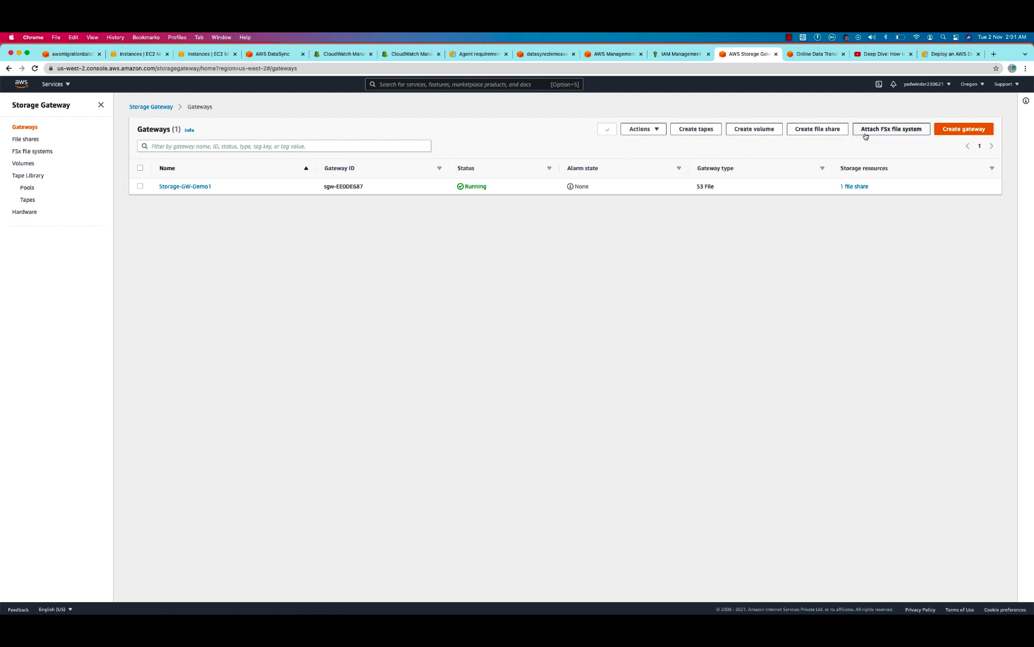
{"action": "left_click", "coordinate": [818, 130]}
{"action": "left_click", "coordinate": [189, 187]}
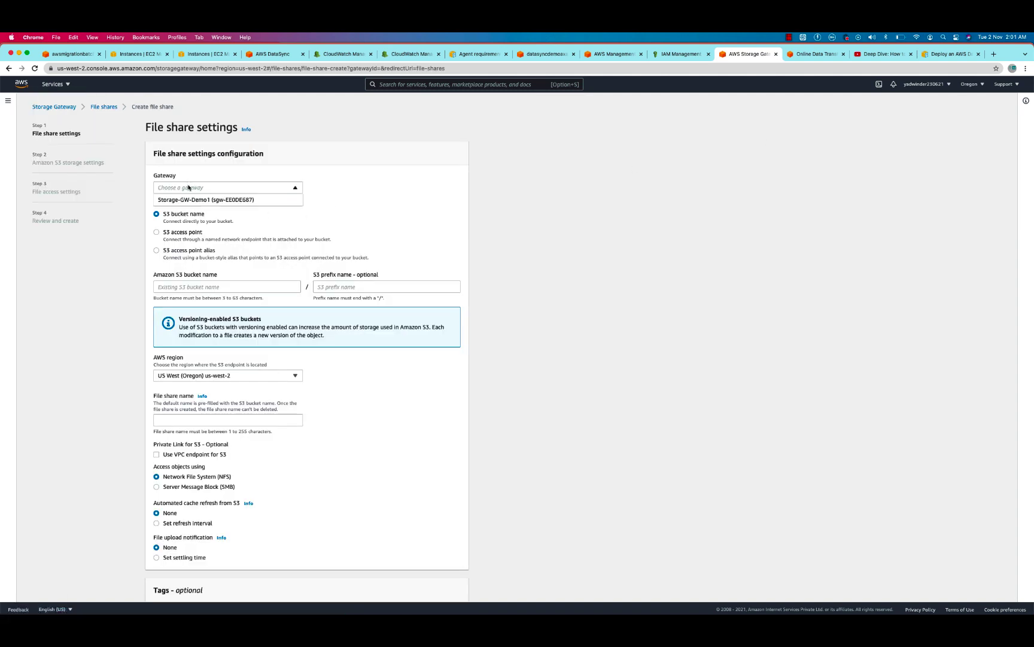
{"action": "left_click", "coordinate": [188, 201]}
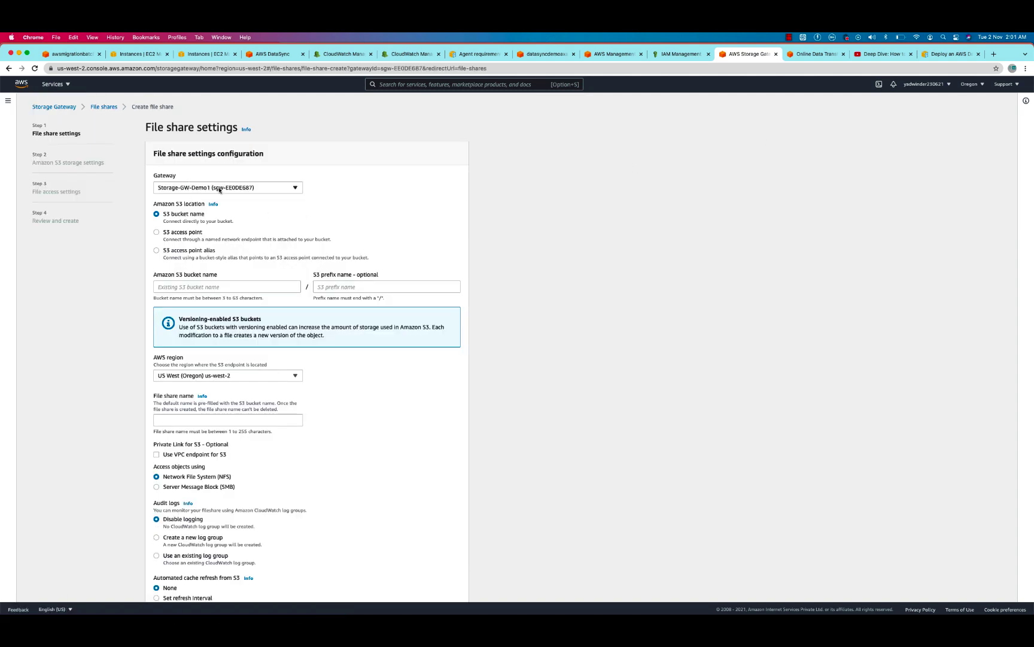
- Copy the bucket name datasyncdemoaxa from its S3 page and enter it as the file share's Amazon S3 bucket name
{"action": "left_click", "coordinate": [188, 287]}
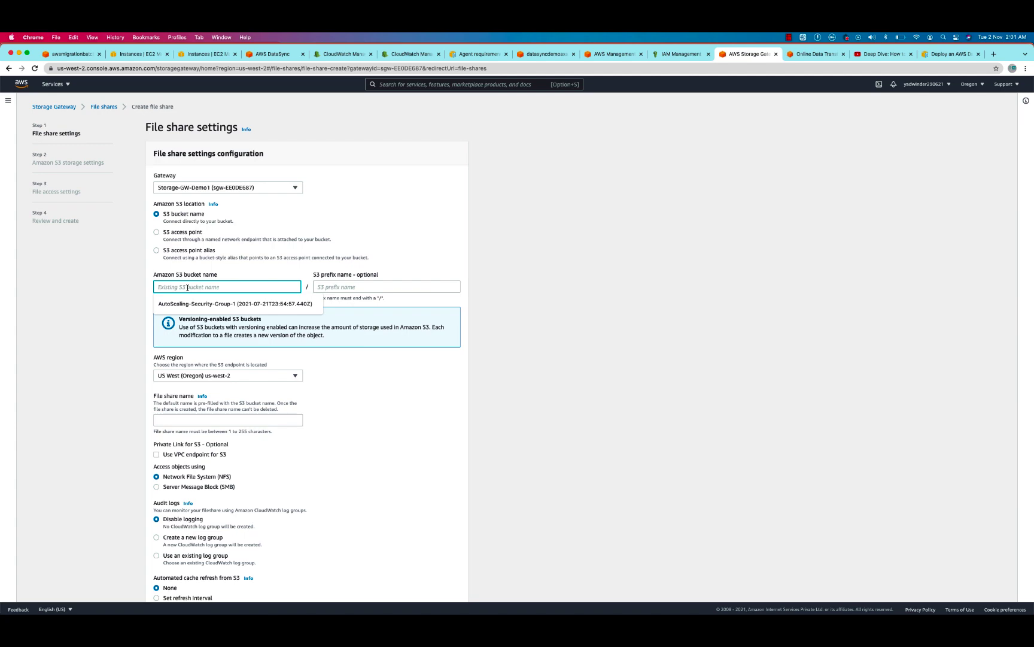
{"action": "left_click", "coordinate": [554, 56]}
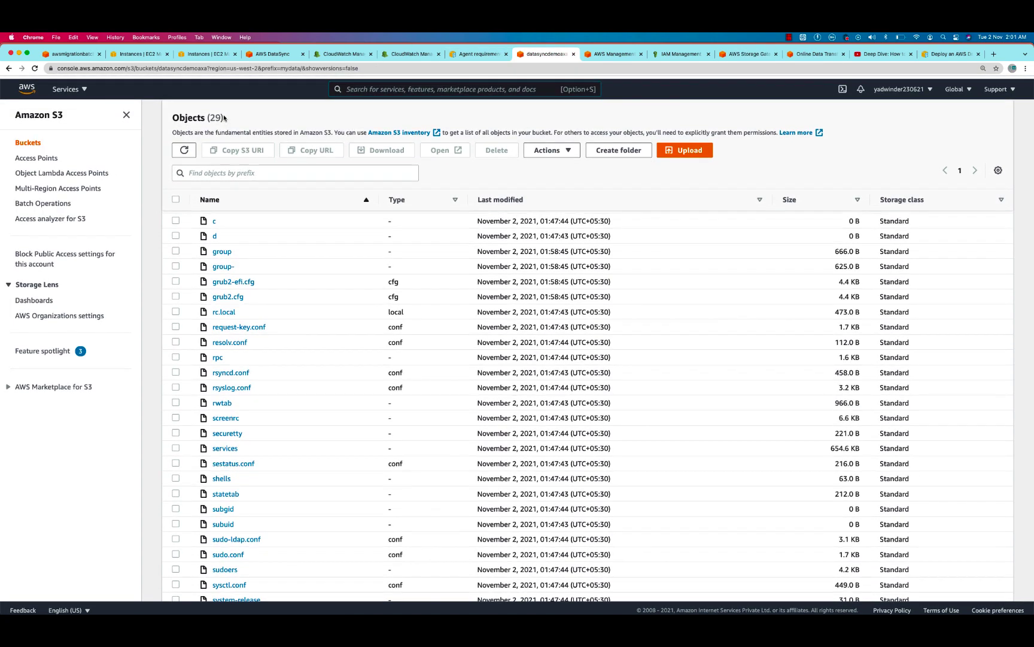
{"action": "scroll", "coordinate": [257, 245], "scroll_direction": "down", "scroll_amount": 2}
{"action": "scroll", "coordinate": [258, 245], "scroll_direction": "up", "scroll_amount": 5}
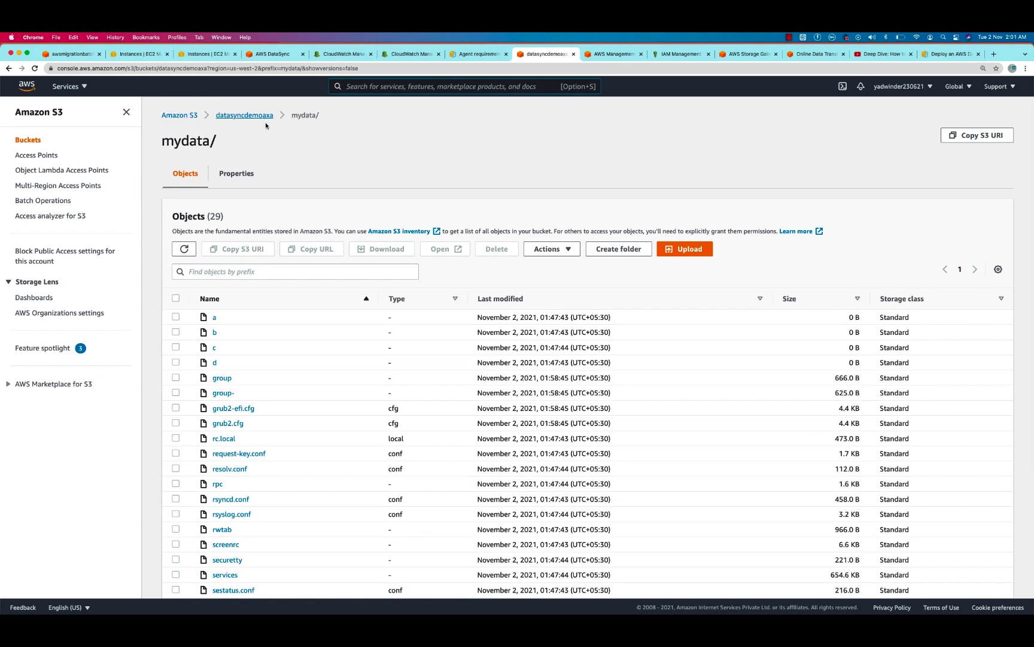
{"action": "left_click_drag", "start_coordinate": [279, 117], "coordinate": [215, 116]}
{"action": "key", "text": "super+c"}
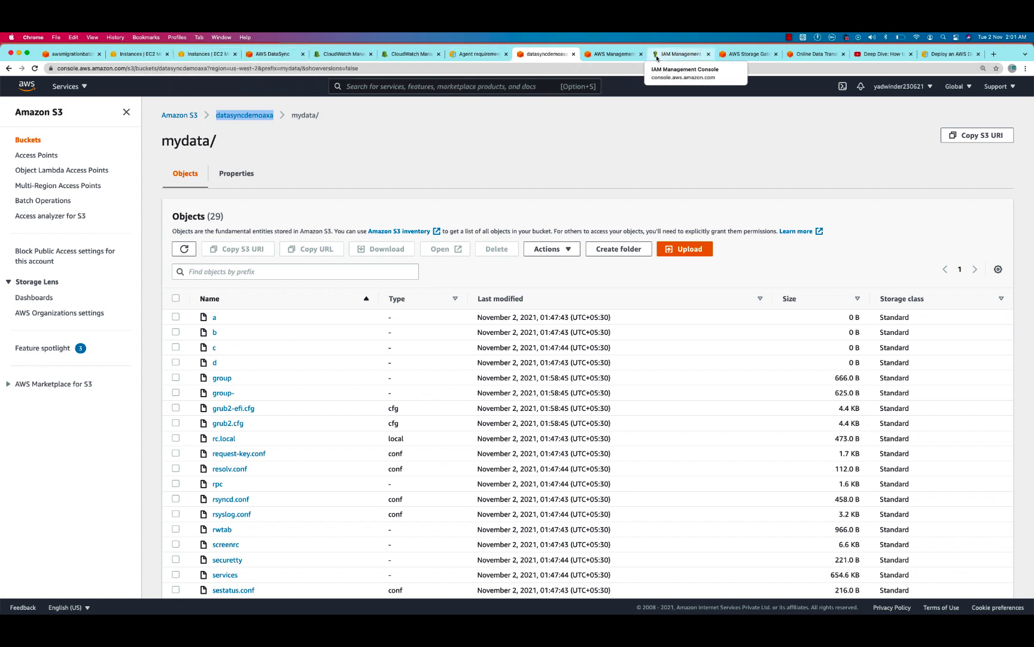
{"action": "left_click", "coordinate": [748, 54]}
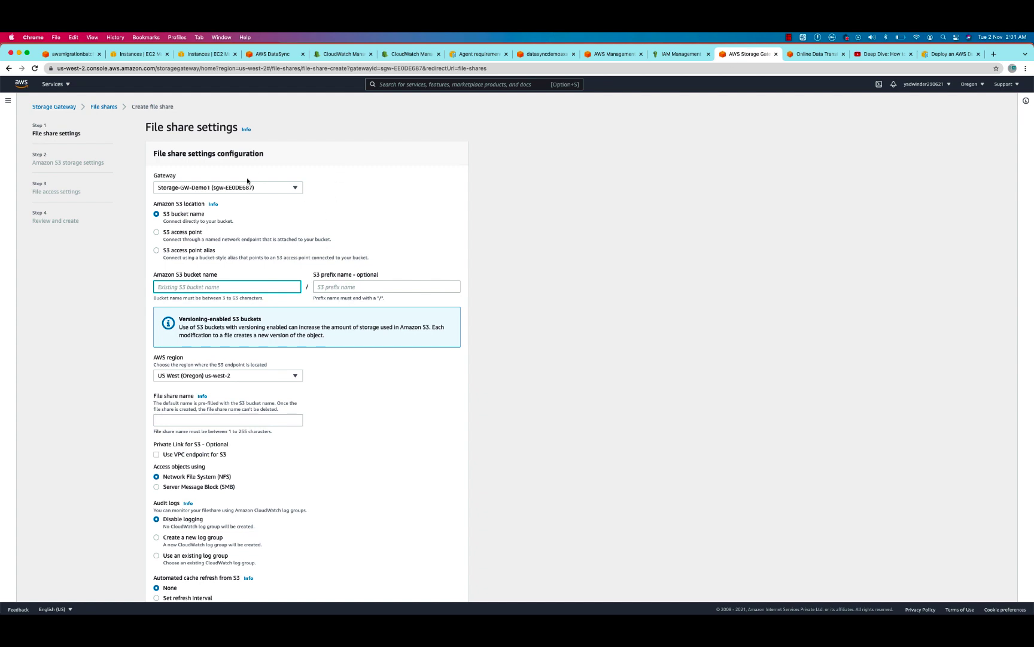
{"action": "key", "text": "super+v"}
- Set the S3 prefix to mydata/ and have the file share create a new log group for audit logs
{"action": "left_click", "coordinate": [340, 285]}
{"action": "type", "text": "m"}
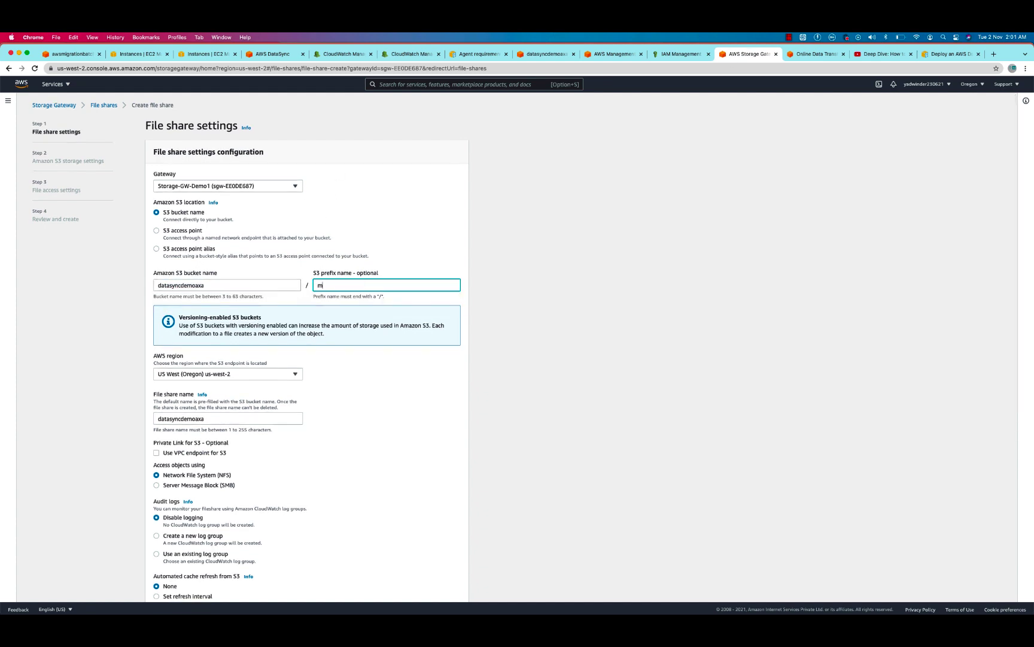
{"action": "type", "text": "ydata/"}
{"action": "scroll", "coordinate": [219, 411], "scroll_direction": "down", "scroll_amount": 3}
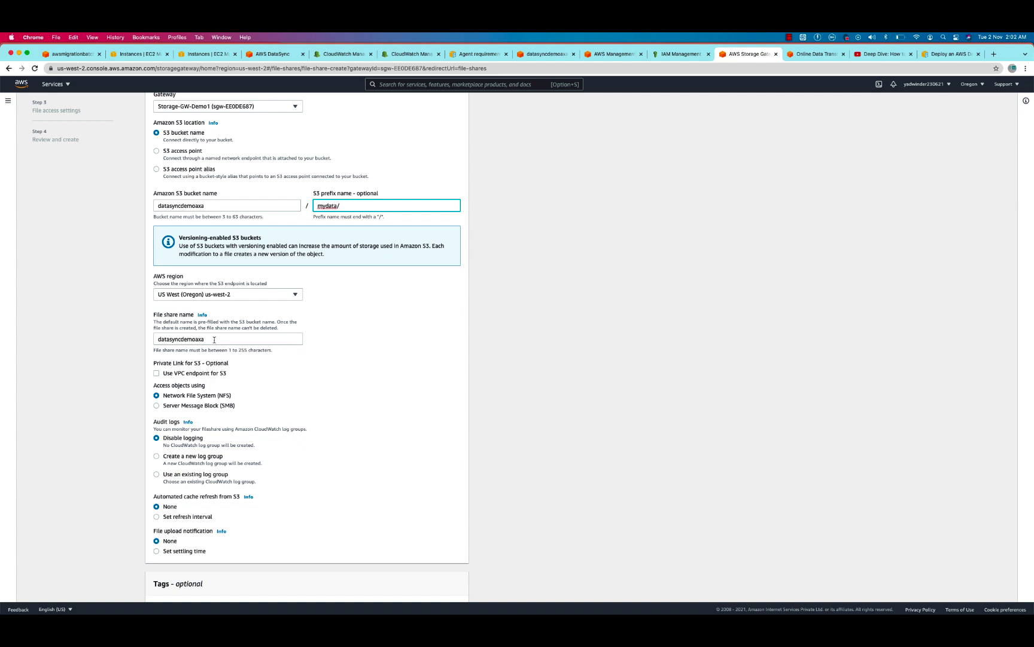
{"action": "scroll", "coordinate": [345, 382], "scroll_direction": "down", "scroll_amount": 3}
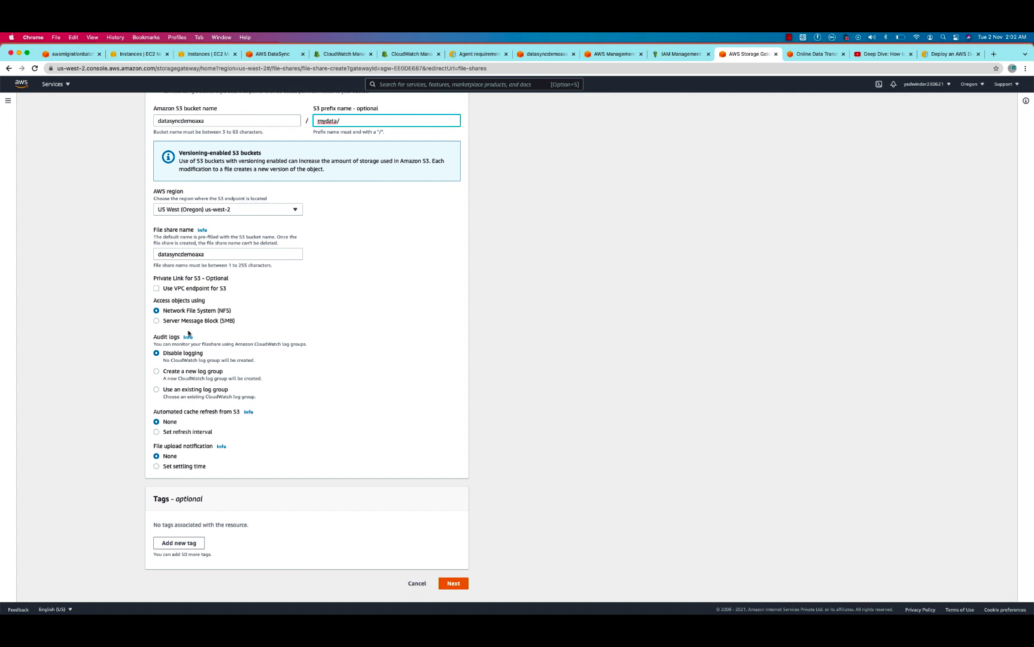
{"action": "left_click", "coordinate": [186, 372]}
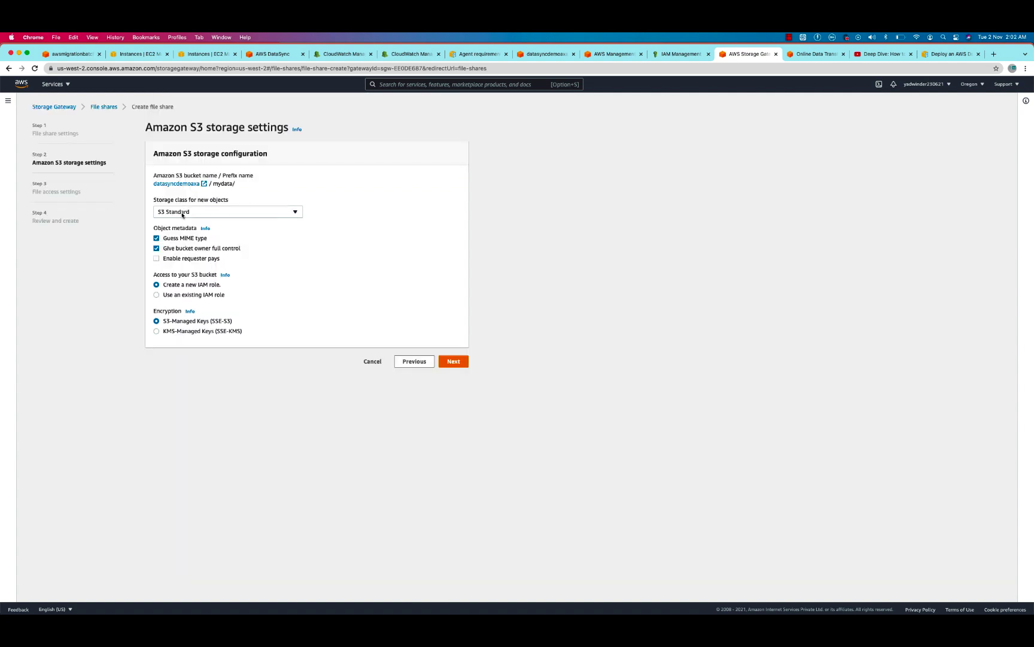
- Accept the default Amazon S3 storage settings and add 0.0.0.0/0 as an allowed client for the file share
{"action": "left_click", "coordinate": [454, 361]}
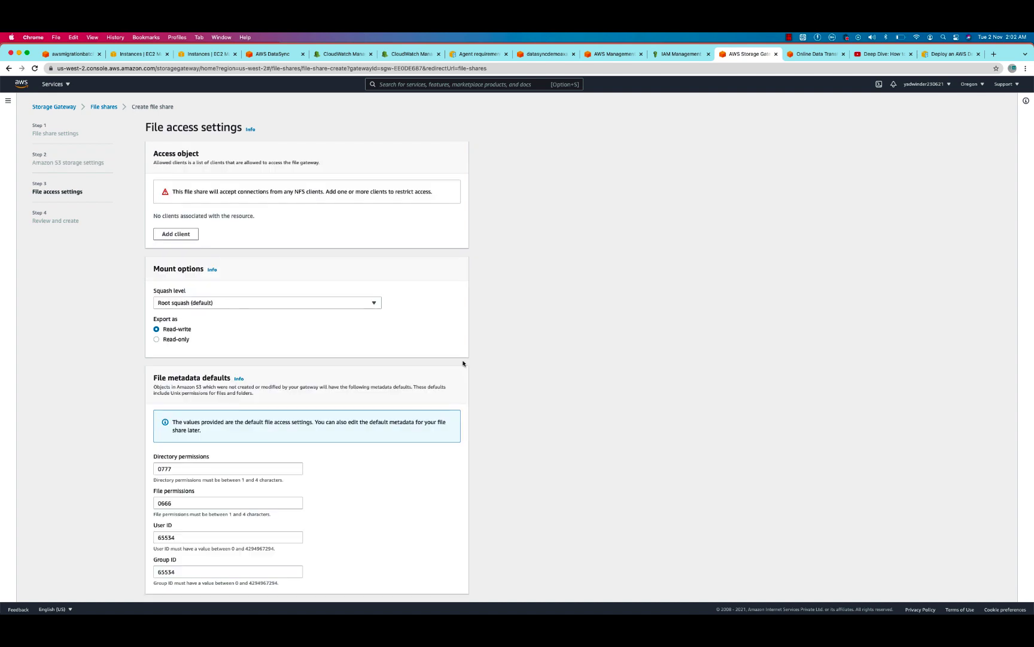
{"action": "left_click", "coordinate": [176, 234]}
{"action": "left_click", "coordinate": [183, 197]}
{"action": "type", "text": "0.0.0"}
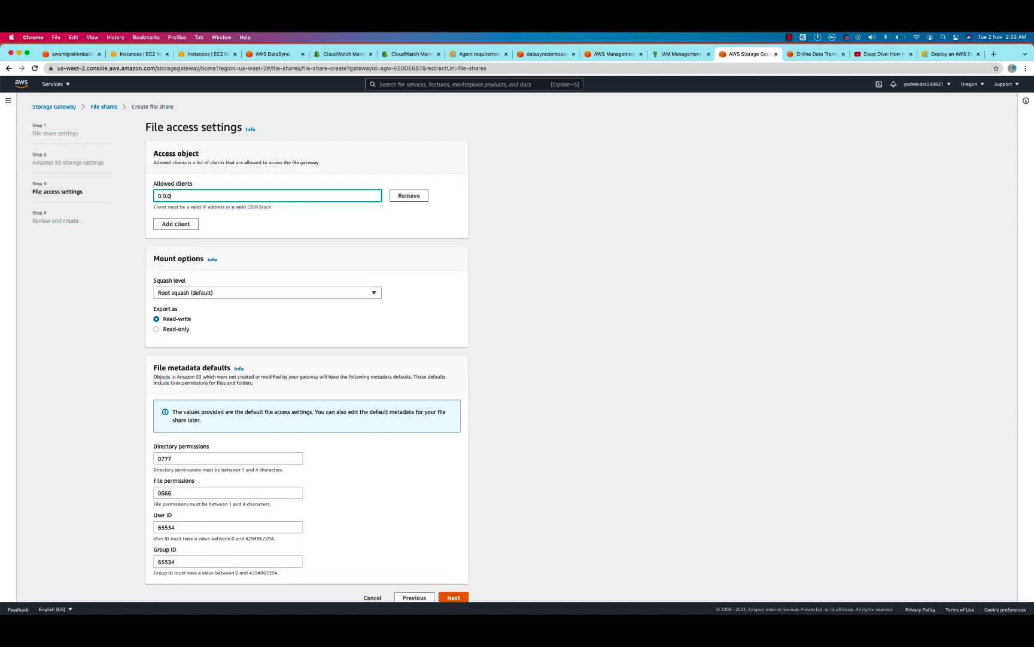
{"action": "type", "text": ".0/0"}
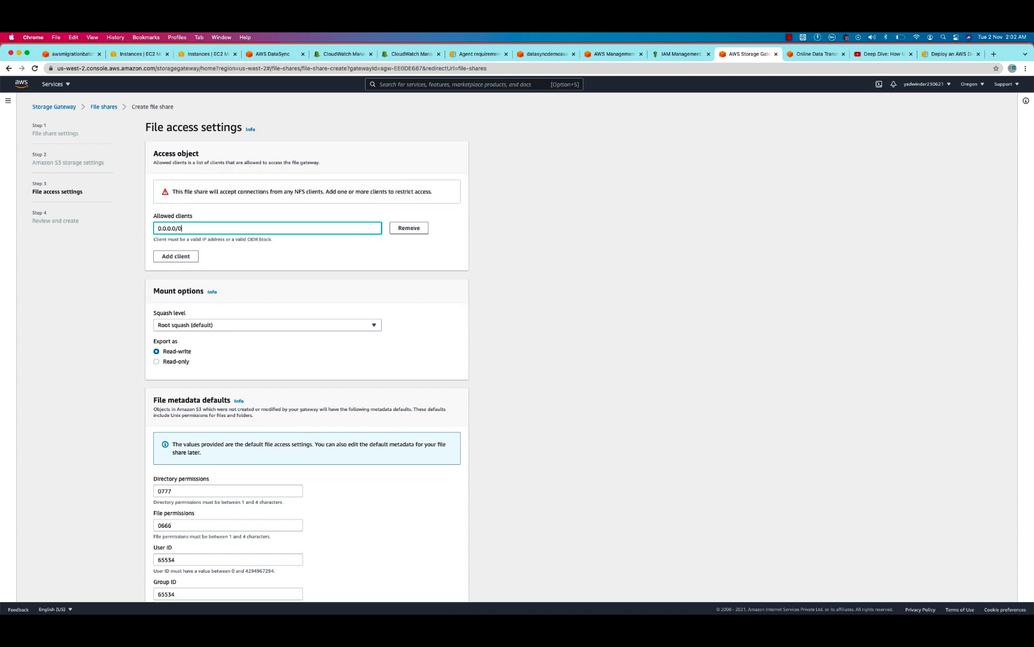
{"action": "left_click", "coordinate": [620, 259]}
- Keep the default mount options and file metadata, review the configuration and create the file share
{"action": "scroll", "coordinate": [620, 262], "scroll_direction": "down", "scroll_amount": 2}
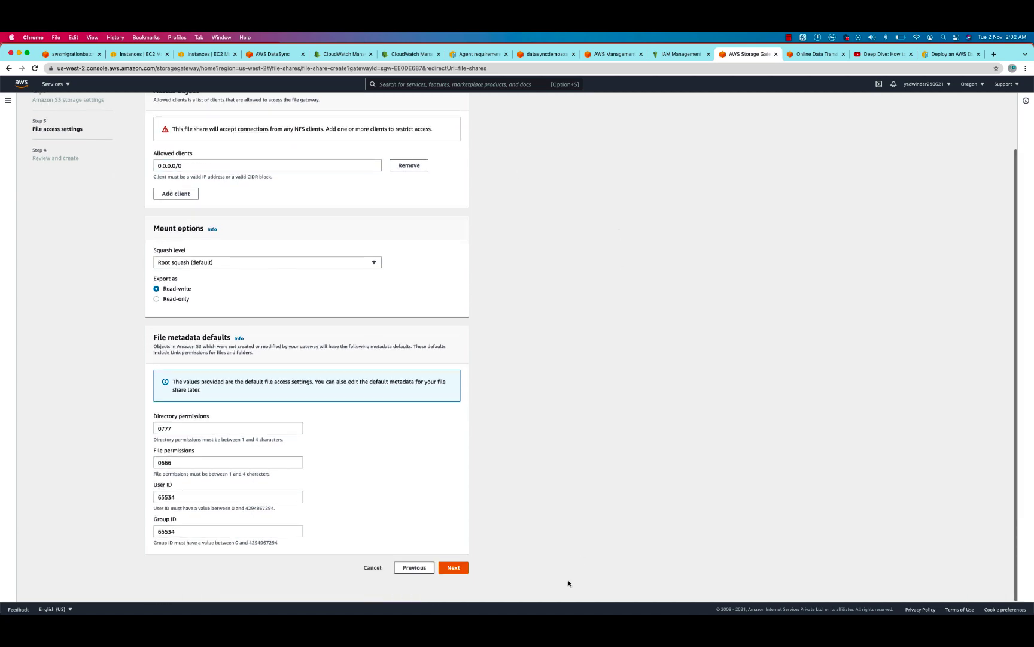
{"action": "left_click", "coordinate": [455, 568]}
{"action": "scroll", "coordinate": [328, 250], "scroll_direction": "down", "scroll_amount": 5}
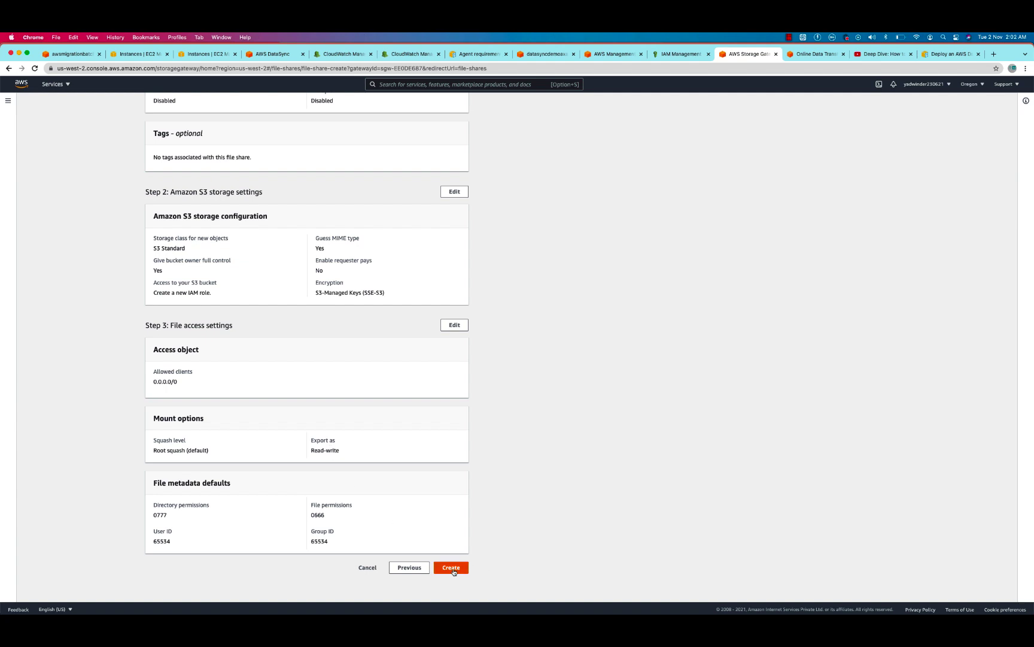
{"action": "left_click", "coordinate": [452, 569]}
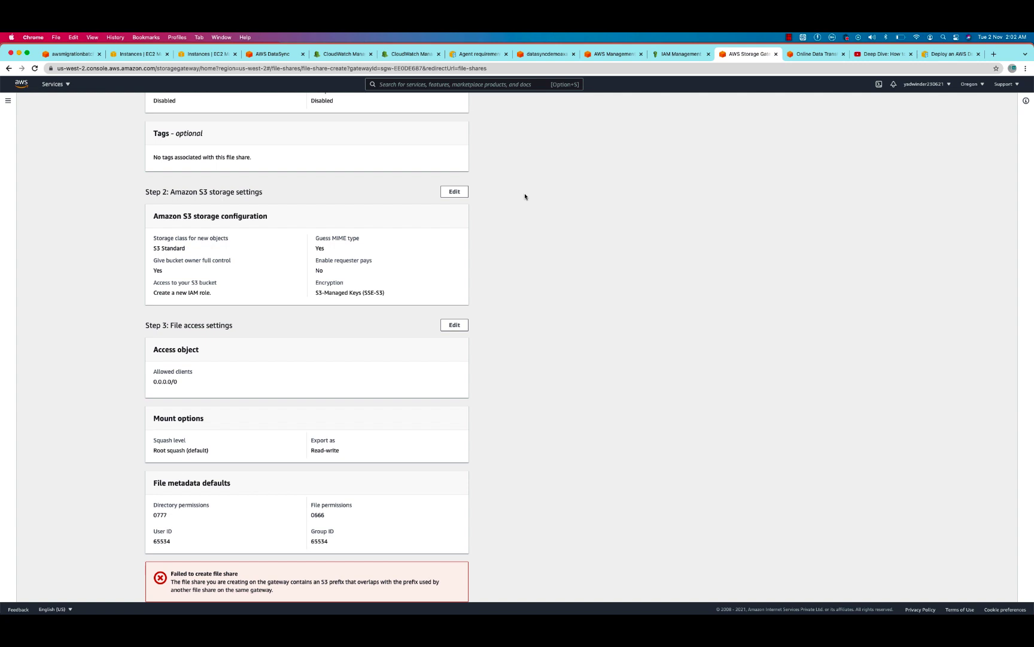
{"action": "scroll", "coordinate": [292, 433], "scroll_direction": "down", "scroll_amount": 2}
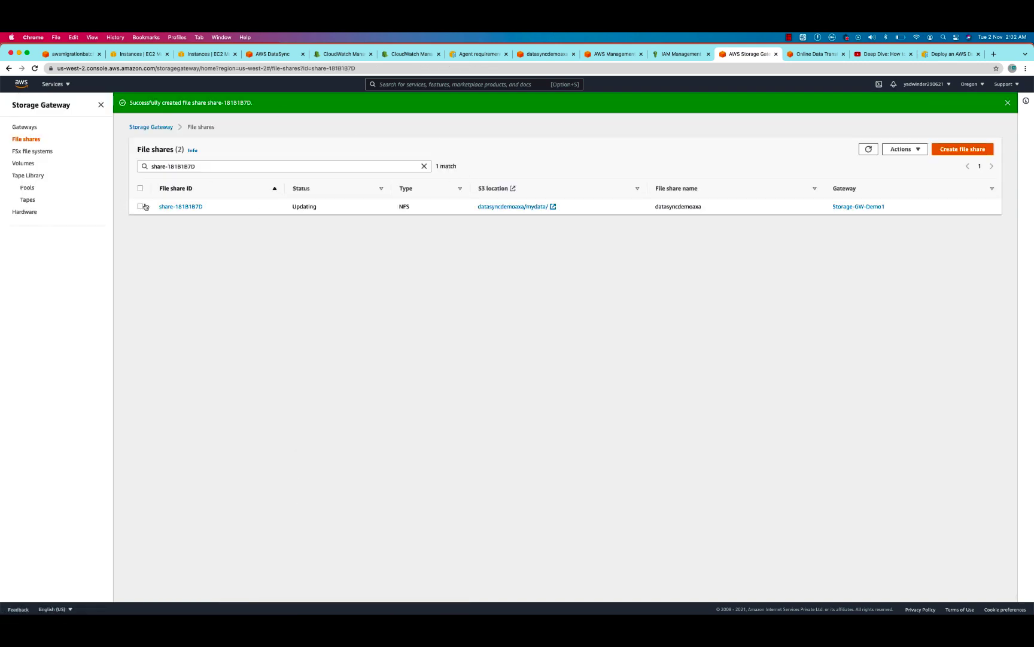
- Refresh the file shares list, open the new share's details and copy its example mount command for Linux
{"action": "left_click", "coordinate": [869, 150]}
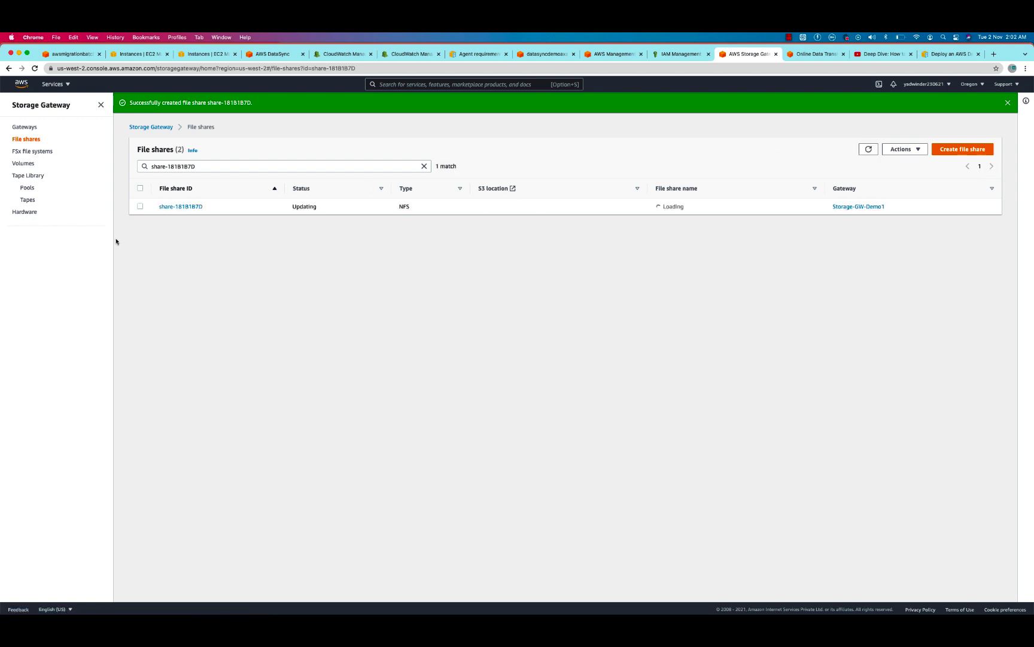
{"action": "left_click", "coordinate": [191, 207]}
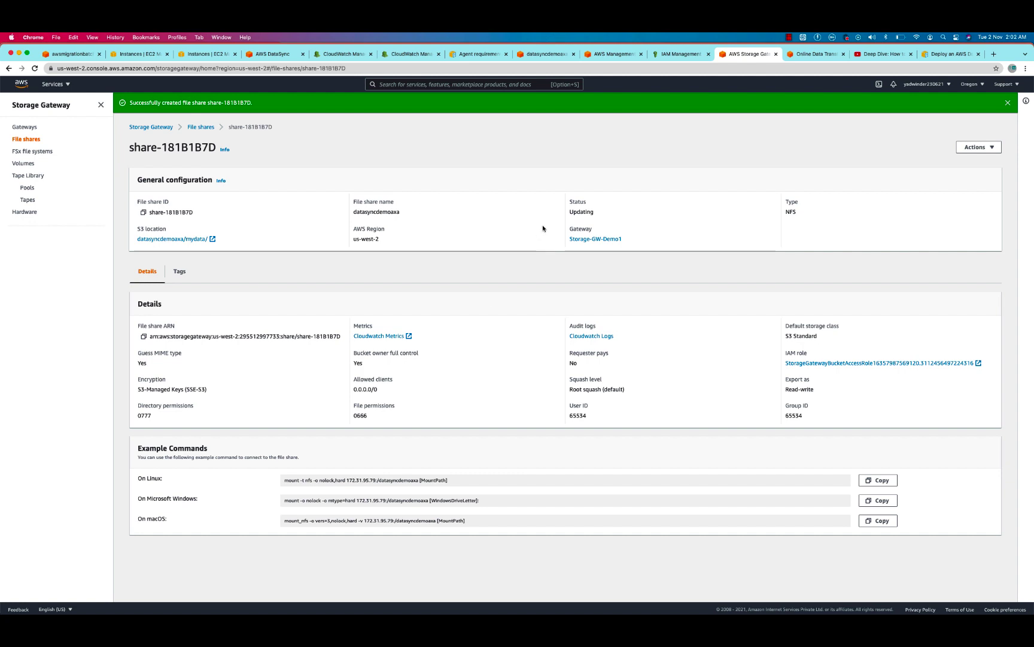
{"action": "double_click", "coordinate": [581, 212]}
{"action": "left_click", "coordinate": [885, 485]}
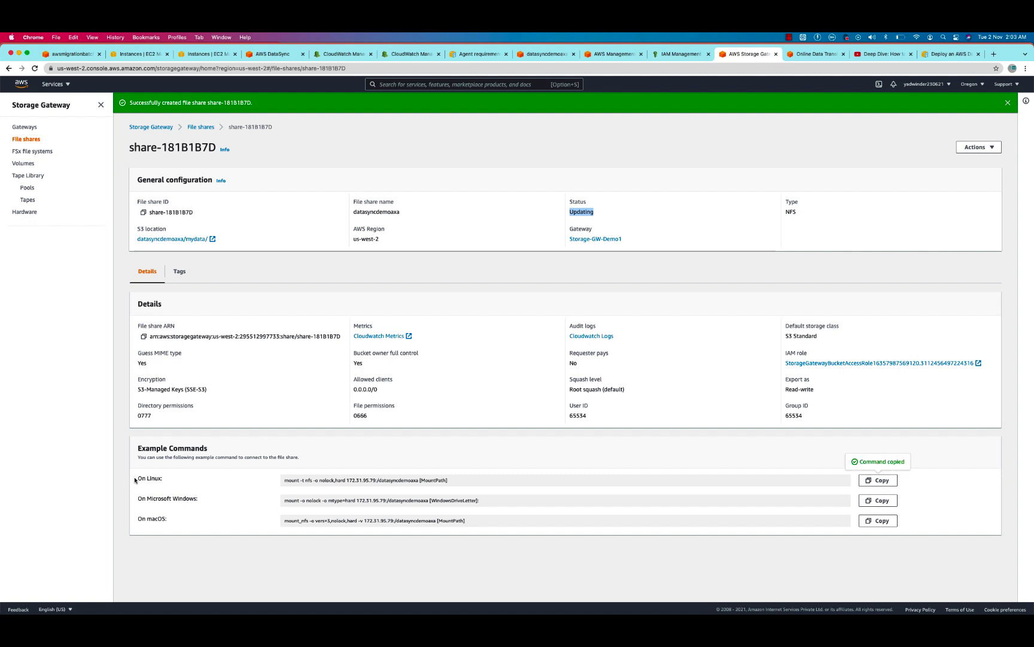
{"action": "left_click", "coordinate": [283, 481]}
{"action": "left_click", "coordinate": [885, 484]}
{"action": "key", "text": "super+Tab"}
{"action": "key", "text": "super+Tab"}
{"action": "key", "text": "super+Tab"}
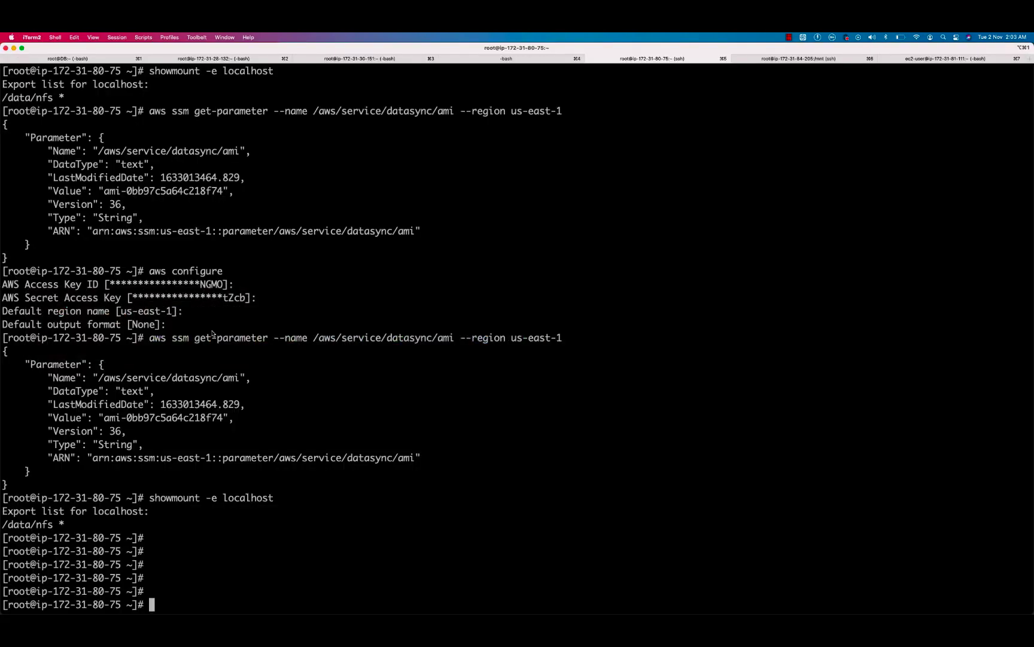
{"action": "left_click", "coordinate": [794, 59]}
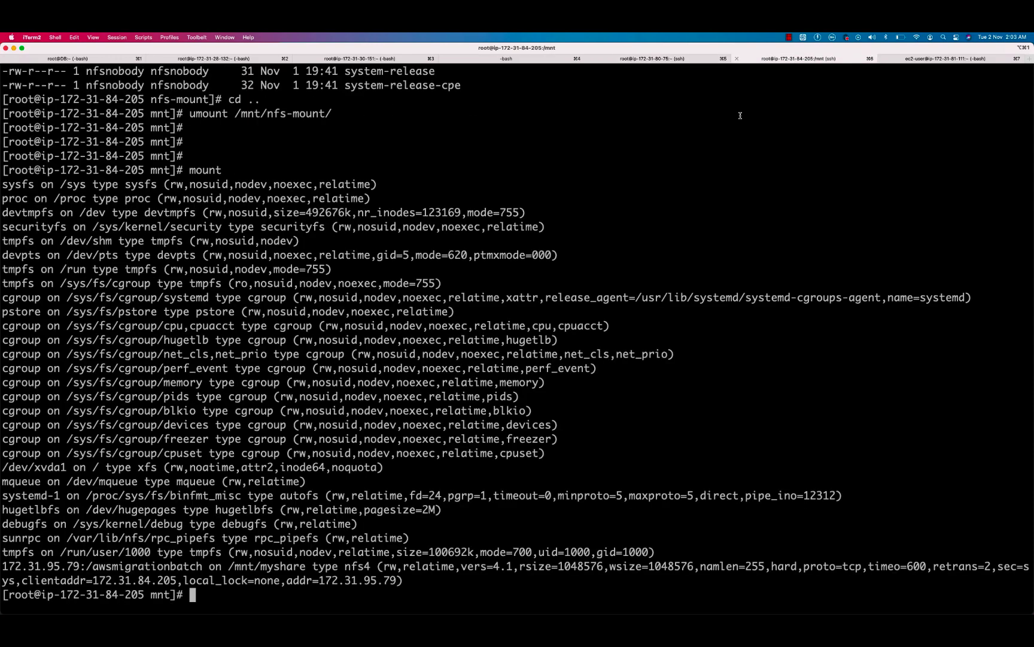
{"action": "key", "text": "Return"}
{"action": "key", "text": "Return"}
{"action": "key", "text": "Return"}
{"action": "key", "text": "Return"}
{"action": "key", "text": "Return"}
{"action": "key", "text": "Return"}
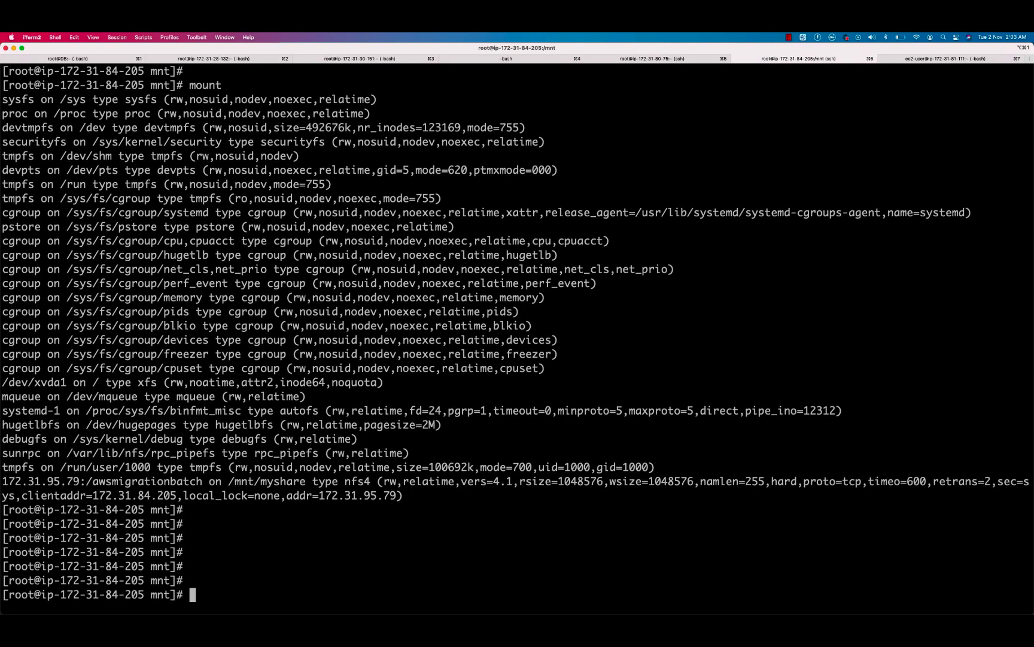
{"action": "type", "text": "cd"}
{"action": "key", "text": "Return"}
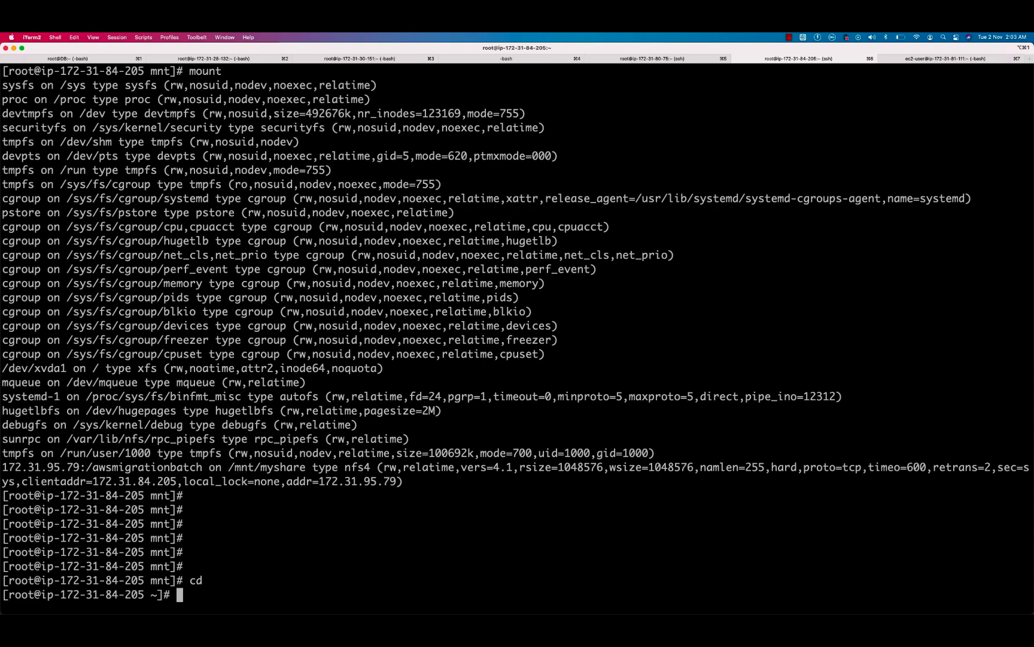
- Mount the datasyncdemoaxa share on /mnt/nfs-mount/ using the copied NFS mount command
{"action": "key", "text": "super+v"}
{"action": "key", "text": "BackSpace"}
{"action": "key", "text": "BackSpace"}
{"action": "key", "text": "BackSpace"}
{"action": "key", "text": "BackSpace"}
{"action": "key", "text": "BackSpace"}
{"action": "key", "text": "BackSpace"}
{"action": "key", "text": "BackSpace"}
{"action": "key", "text": "BackSpace"}
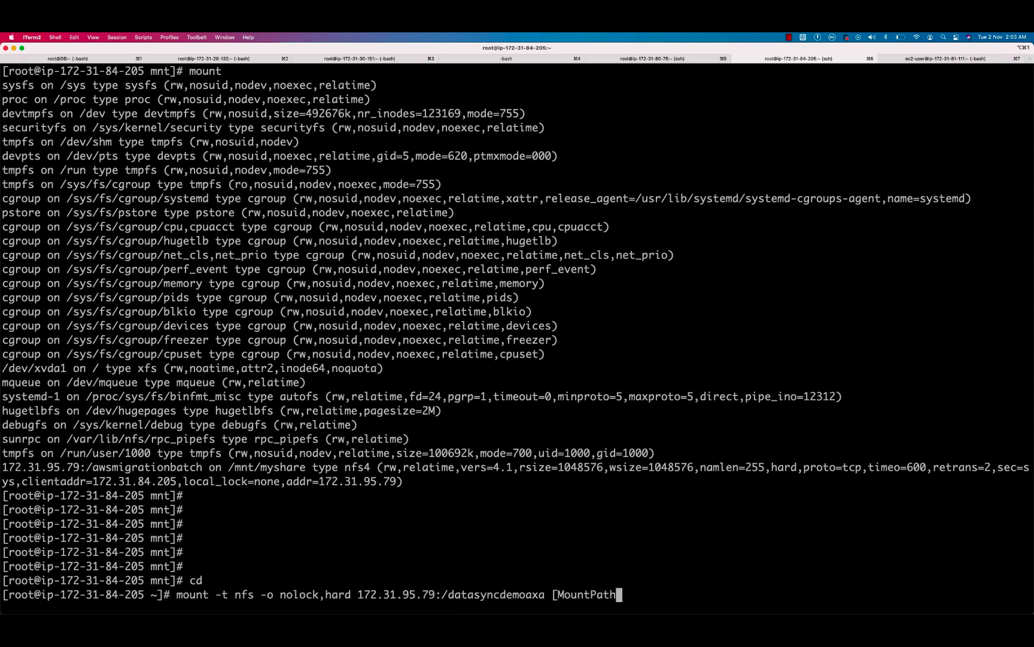
{"action": "key", "text": "BackSpace"}
{"action": "key", "text": "BackSpace"}
{"action": "key", "text": "BackSpace"}
{"action": "type", "text": "/mnt/"}
{"action": "key", "text": "Tab"}
{"action": "key", "text": "Tab"}
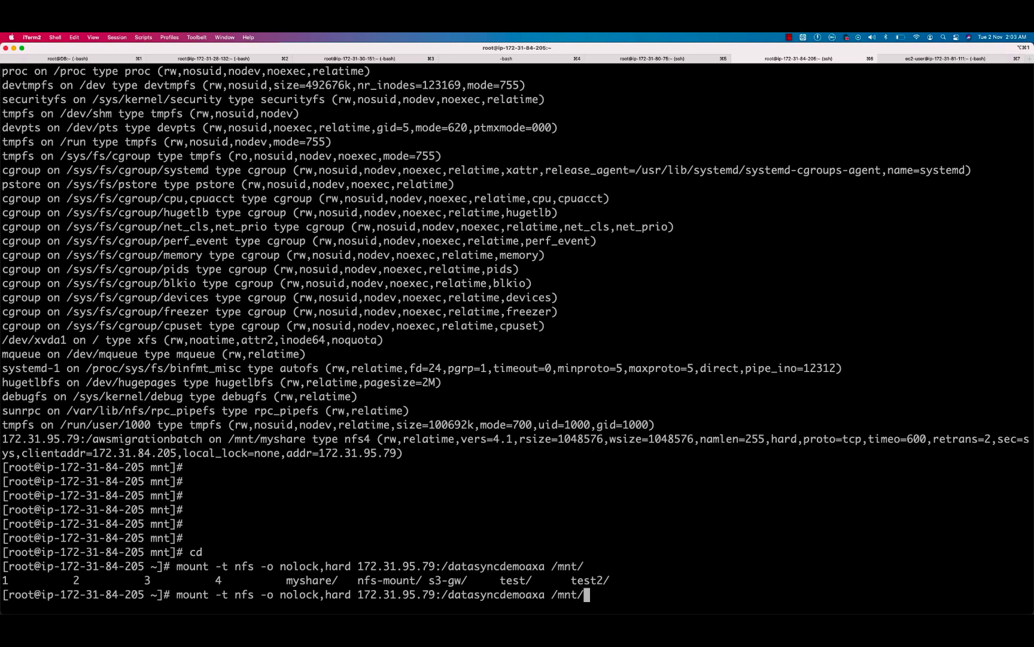
{"action": "type", "text": "n"}
{"action": "key", "text": "Tab"}
{"action": "key", "text": "Return"}
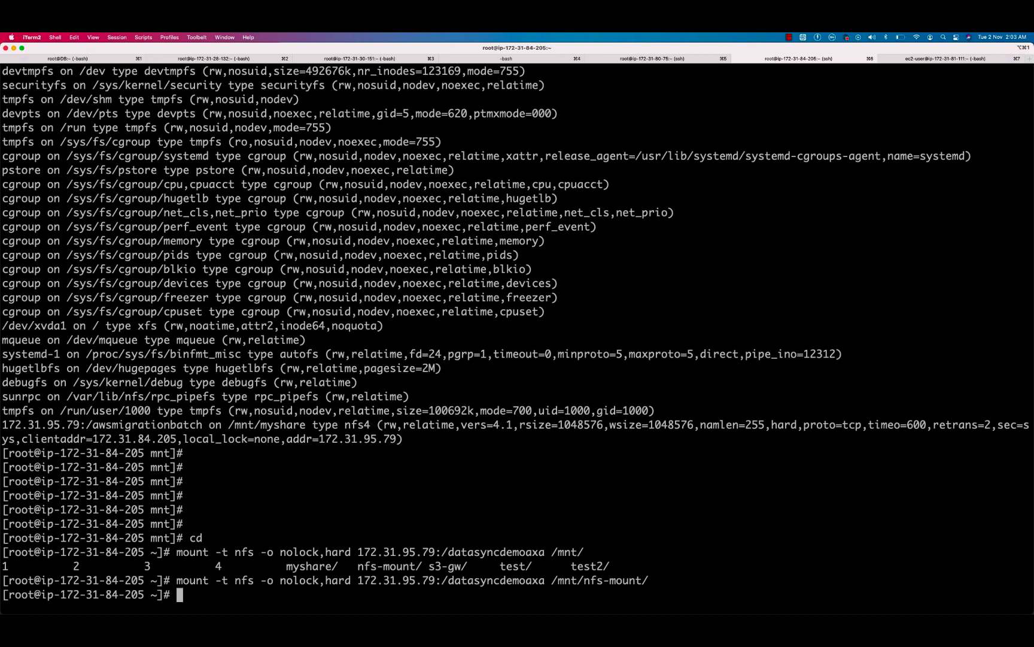
- Change to /mnt/nfs-mount/ and list its contents with ls -l
{"action": "type", "text": "cd /mnt/nfs"}
{"action": "key", "text": "Tab"}
{"action": "key", "text": "Return"}
{"action": "type", "text": "ls -l"}
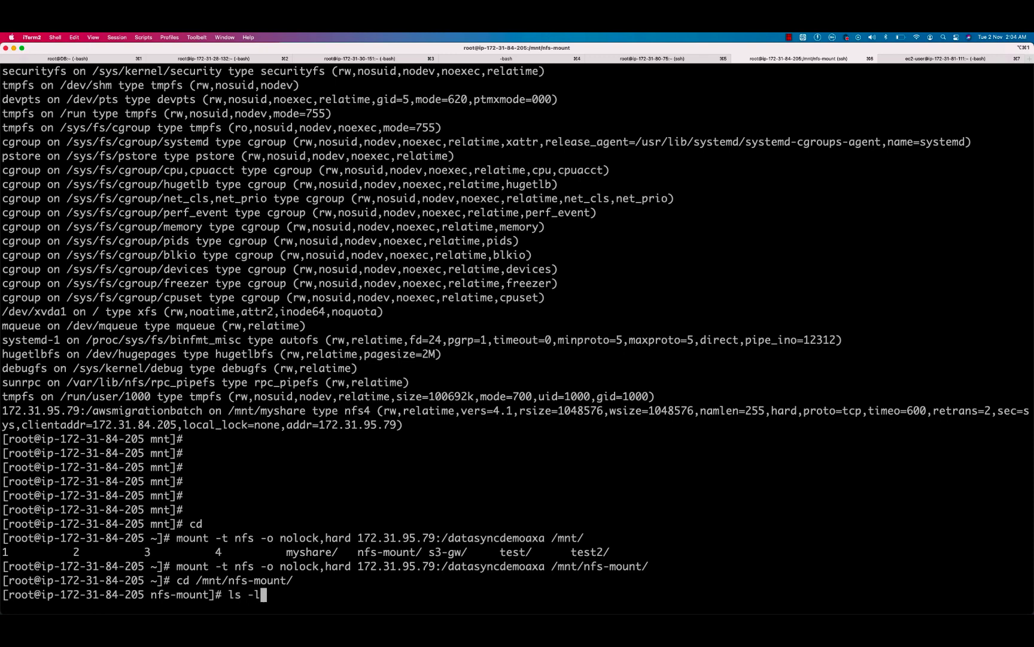
{"action": "key", "text": "Return"}
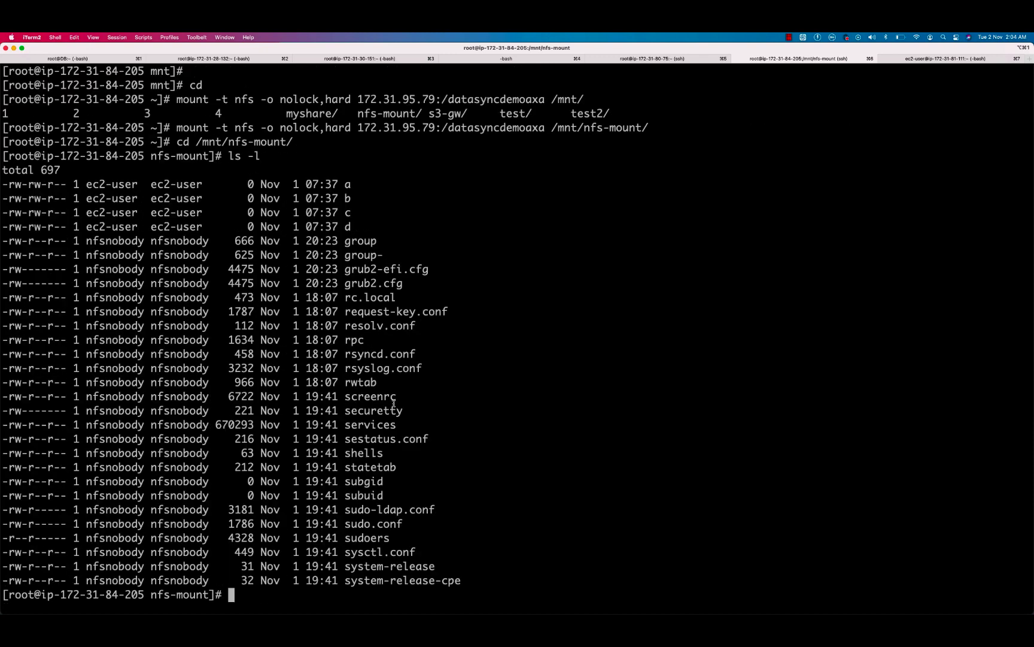
- Inspect the listed files on the mounted share by highlighting group, rc.local and the entries from screenrc to system-release-cpe
{"action": "left_click_drag", "start_coordinate": [345, 241], "coordinate": [377, 240]}
{"action": "left_click", "coordinate": [355, 261]}
{"action": "left_click_drag", "start_coordinate": [357, 299], "coordinate": [419, 299]}
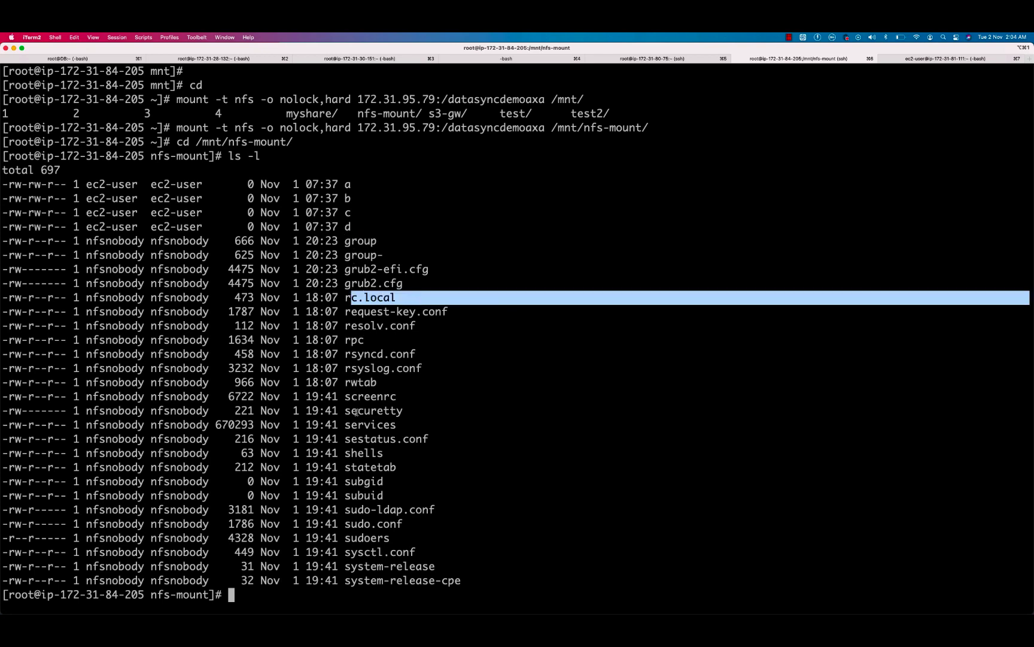
{"action": "left_click_drag", "start_coordinate": [353, 397], "coordinate": [449, 580]}
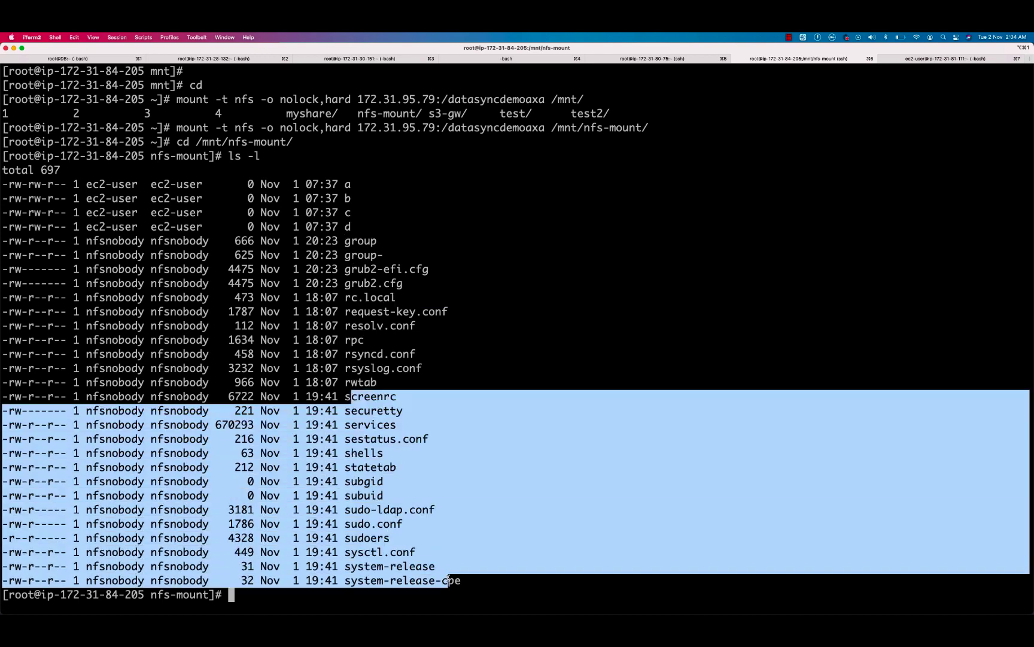
{"action": "left_click", "coordinate": [506, 571]}
- Switch to Chrome and compare the mounted files with the objects under mydata/ in the datasyncdemoaxa bucket, then return to iTerm
{"action": "key", "text": "super+Tab"}
{"action": "key", "text": "super+Tab"}
{"action": "key", "text": "super+Tab"}
{"action": "key", "text": "super+shift+Tab"}
{"action": "key", "text": "super+shift+Tab"}
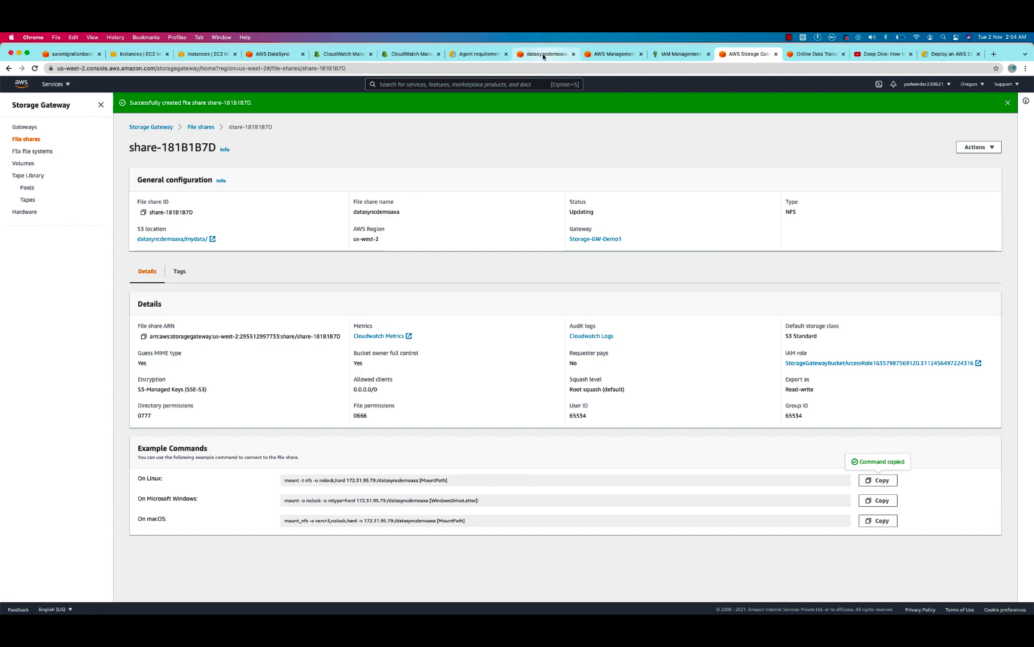
{"action": "left_click", "coordinate": [544, 54]}
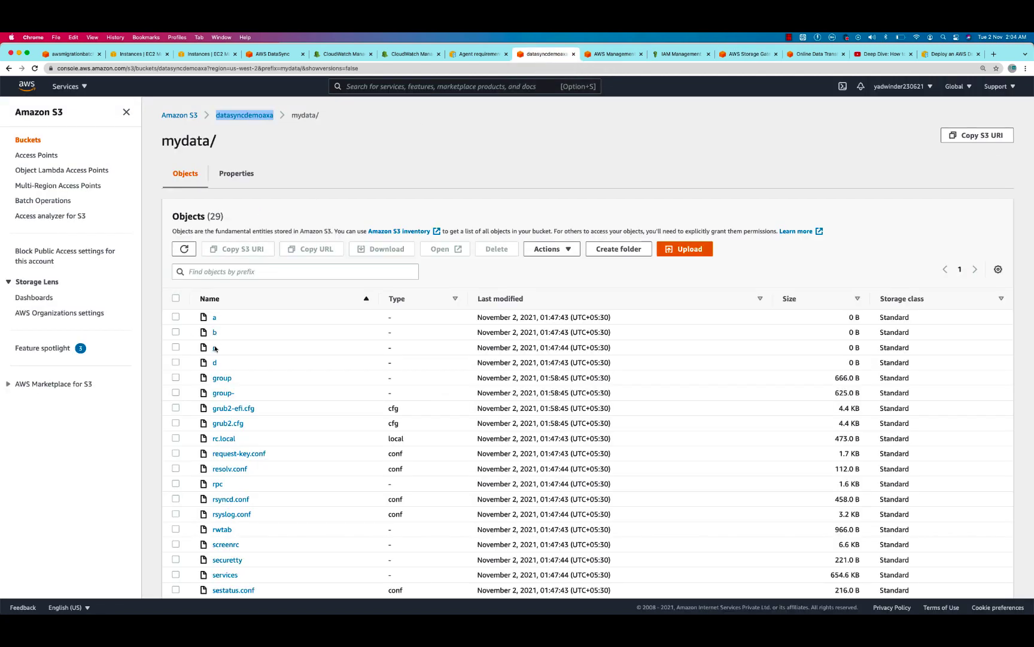
{"action": "scroll", "coordinate": [212, 441], "scroll_direction": "down", "scroll_amount": 3}
{"action": "scroll", "coordinate": [238, 510], "scroll_direction": "down", "scroll_amount": 1}
{"action": "scroll", "coordinate": [243, 520], "scroll_direction": "down", "scroll_amount": 3}
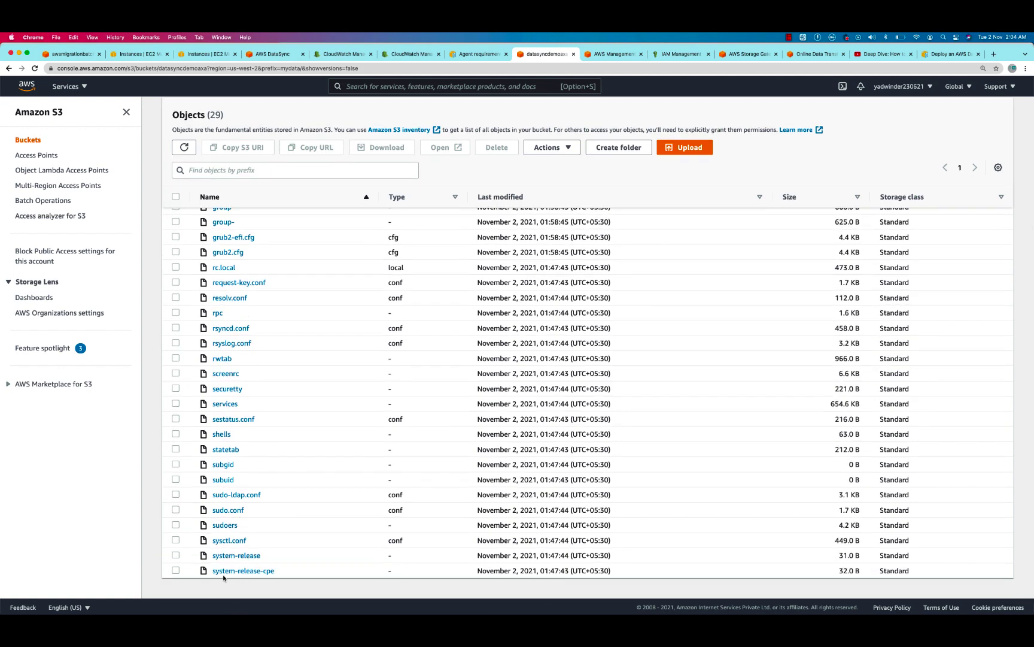
{"action": "key", "text": "super+Tab"}
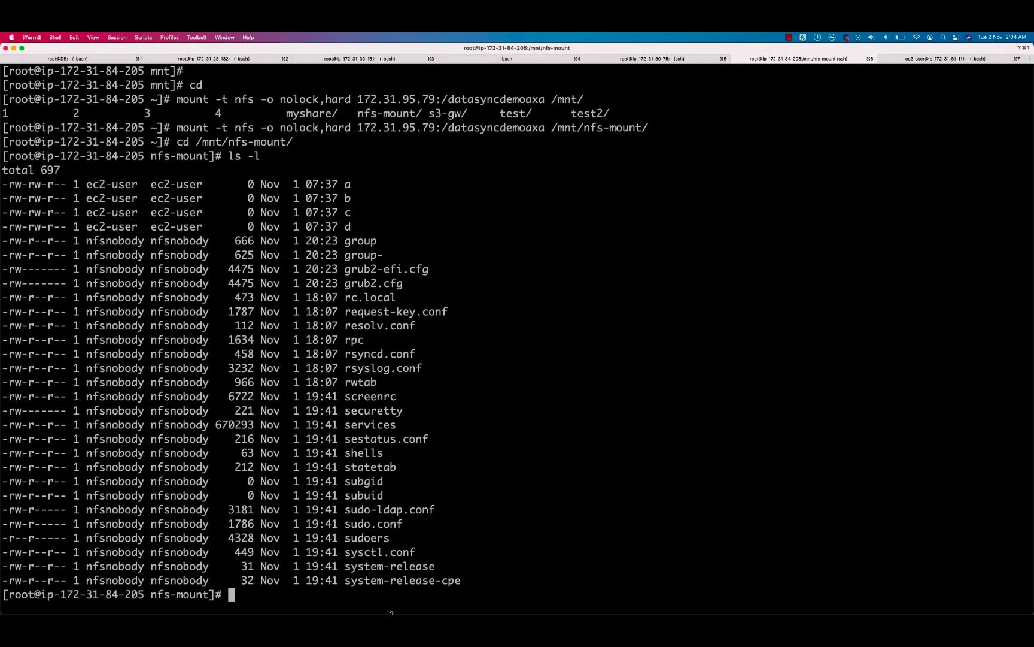
{"action": "key", "text": "super+Tab"}
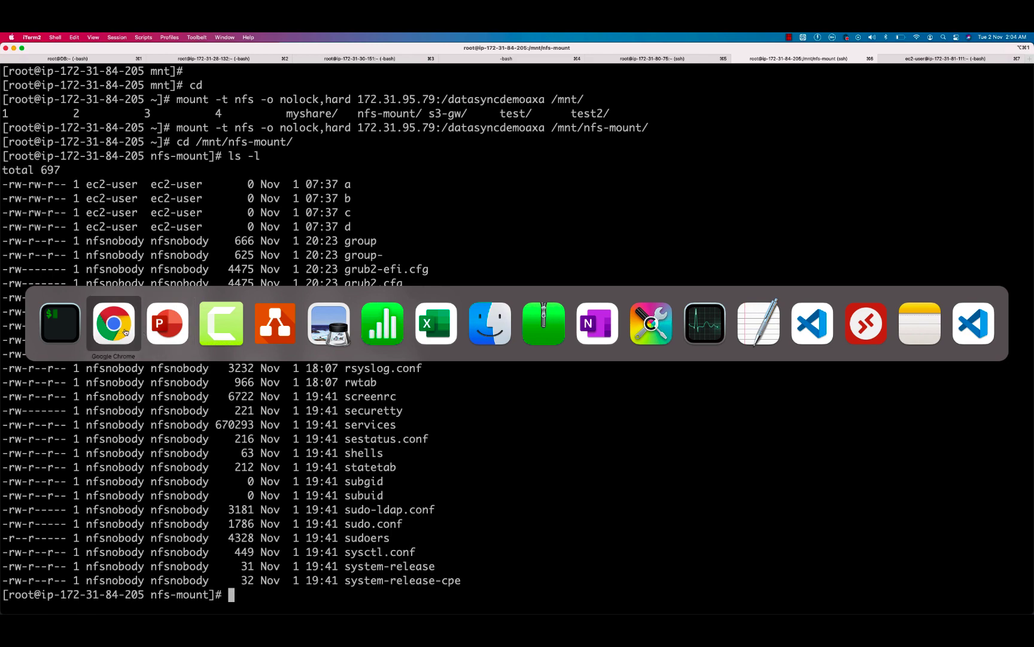
- Switch to Chrome and review the source and destination locations of the mytask-data-migration task in AWS DataSync
{"action": "left_click", "coordinate": [112, 329]}
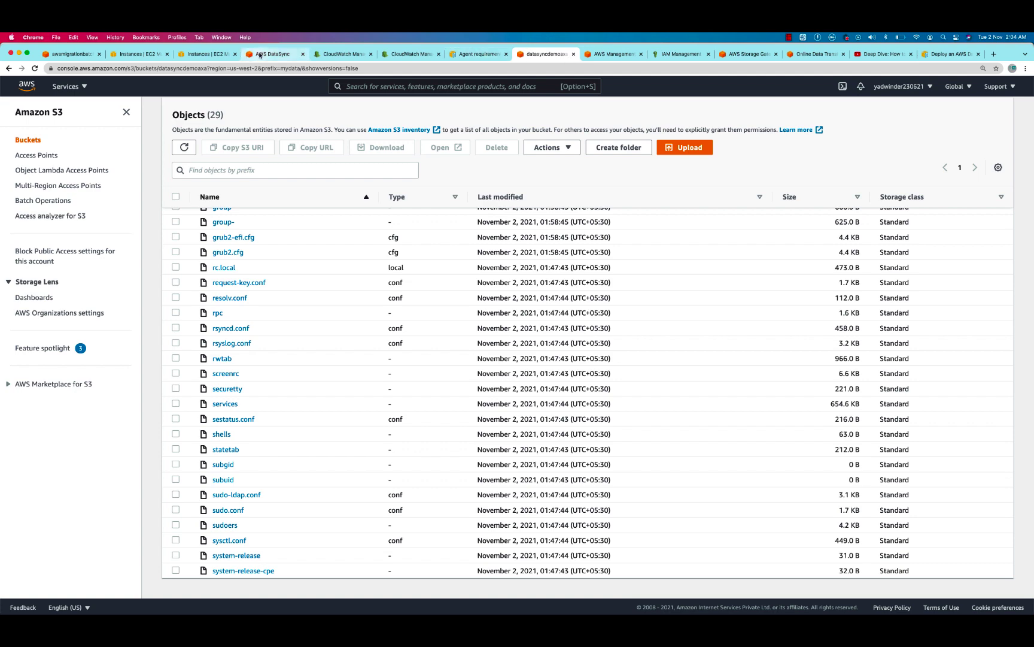
{"action": "left_click", "coordinate": [261, 54]}
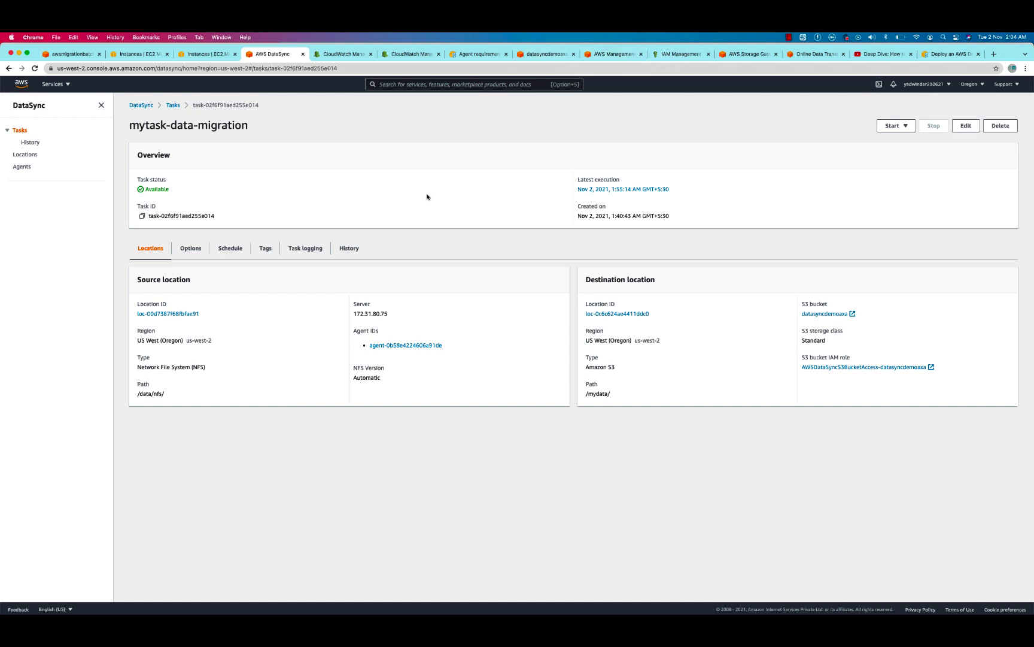
- Switch to PowerPoint and trace the File Storage Gateway diagram by selecting the NFS, S3, Application Server and Storage GW VM shapes in turn
{"action": "key", "text": "super+Tab"}
{"action": "left_click", "coordinate": [169, 322]}
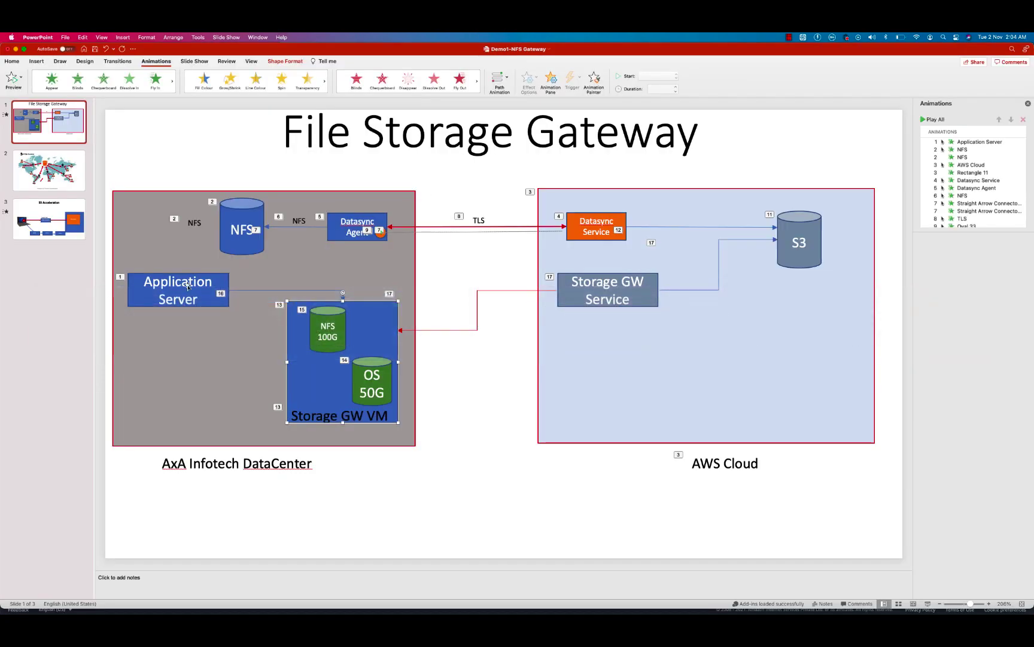
{"action": "left_click", "coordinate": [247, 222]}
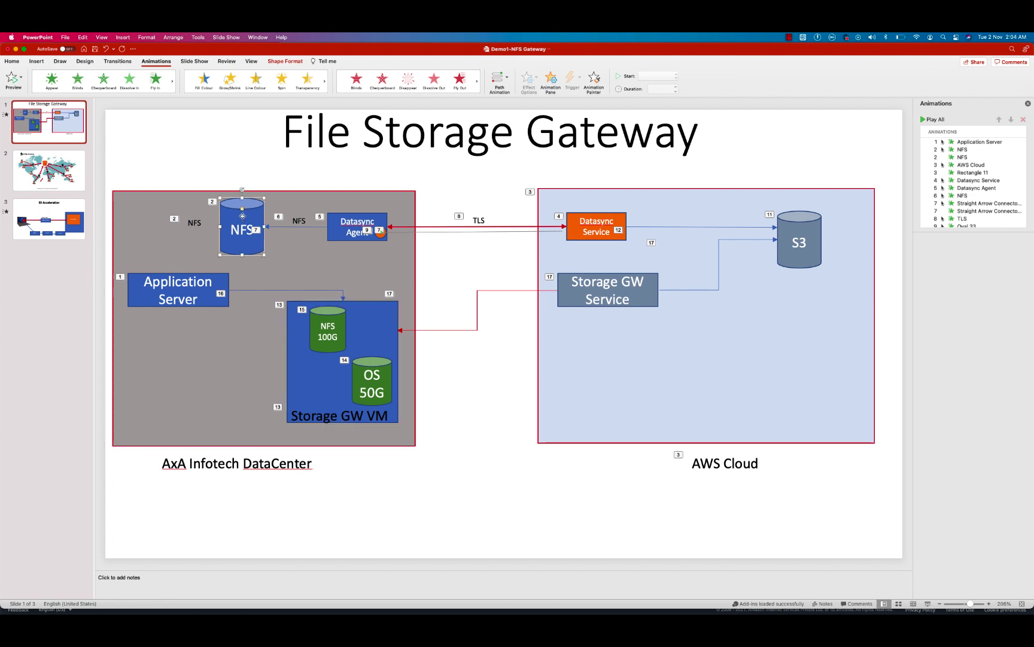
{"action": "left_click", "coordinate": [789, 234]}
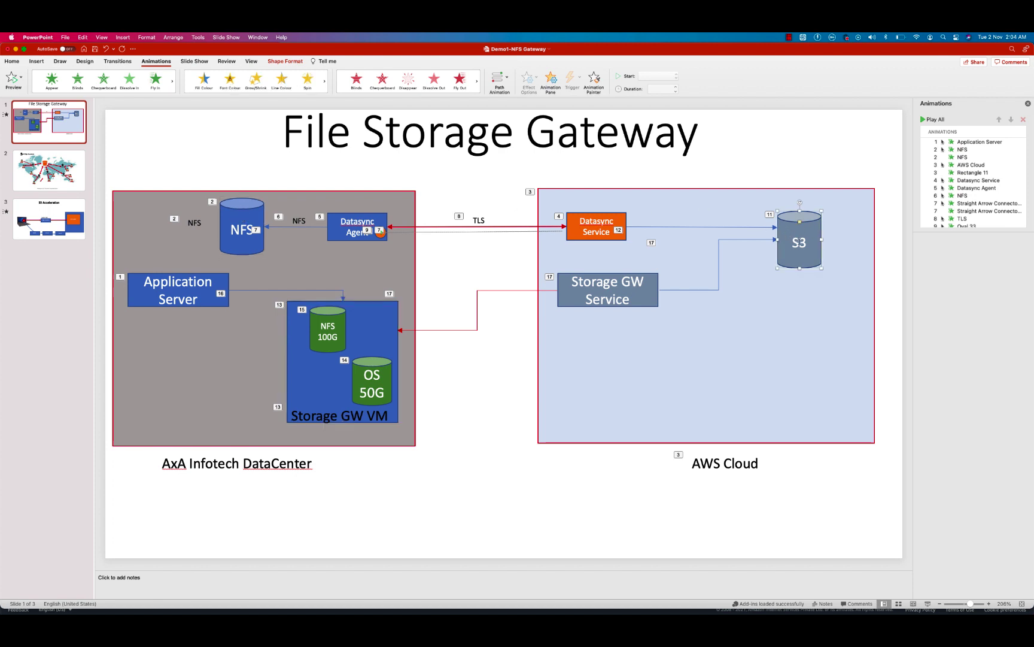
{"action": "left_click", "coordinate": [183, 284]}
{"action": "left_click", "coordinate": [369, 329]}
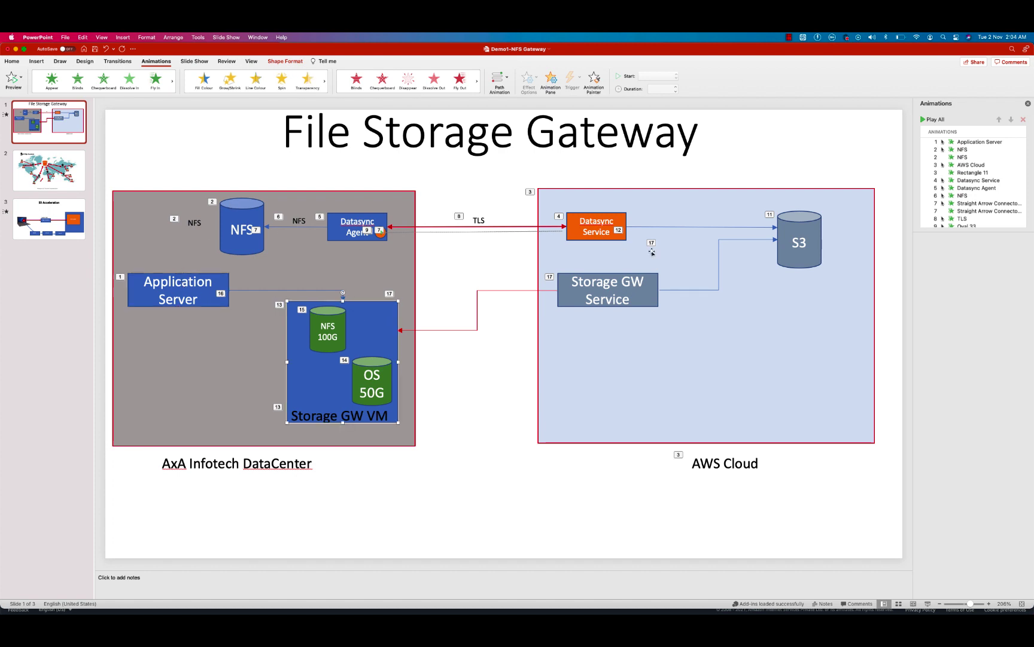